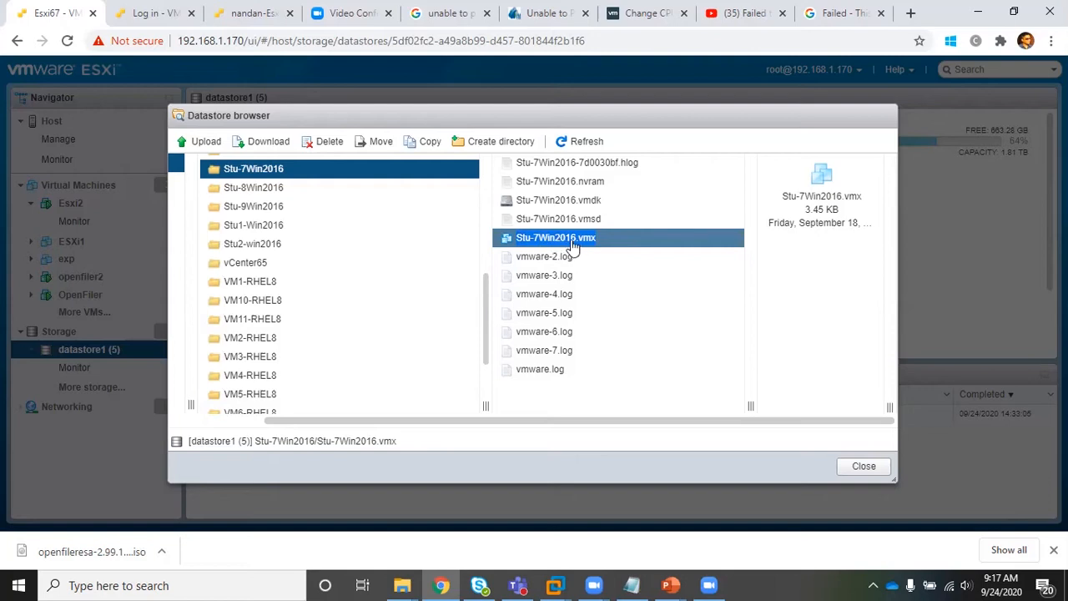
Step: Download Stu-7Win2016.vmx from the datastore and show the downloaded file in its local folder
{"action": "left_click", "coordinate": [257, 147]}
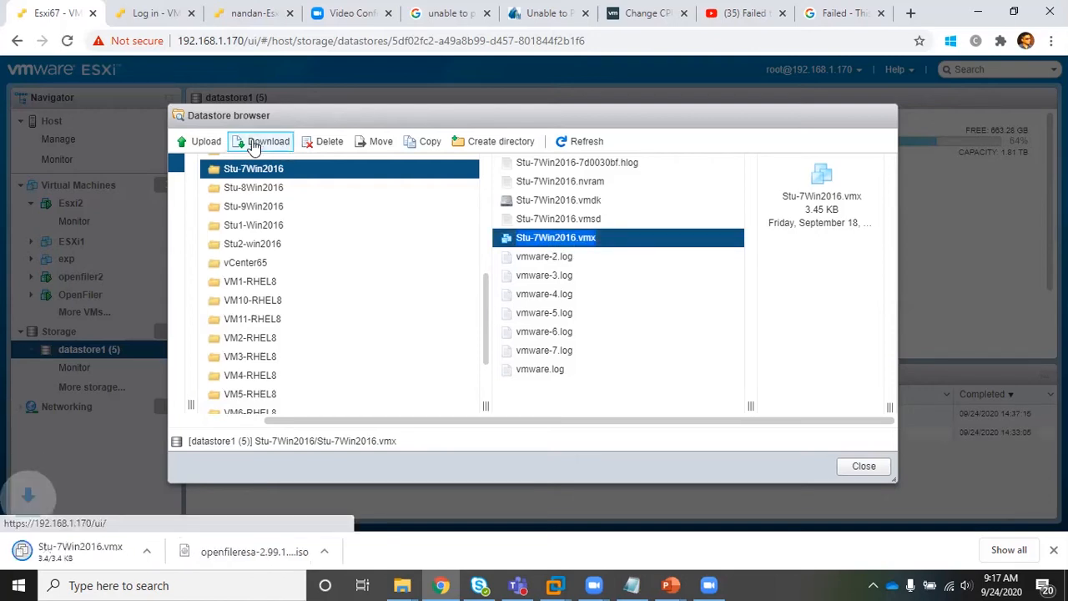
{"action": "left_click", "coordinate": [161, 551]}
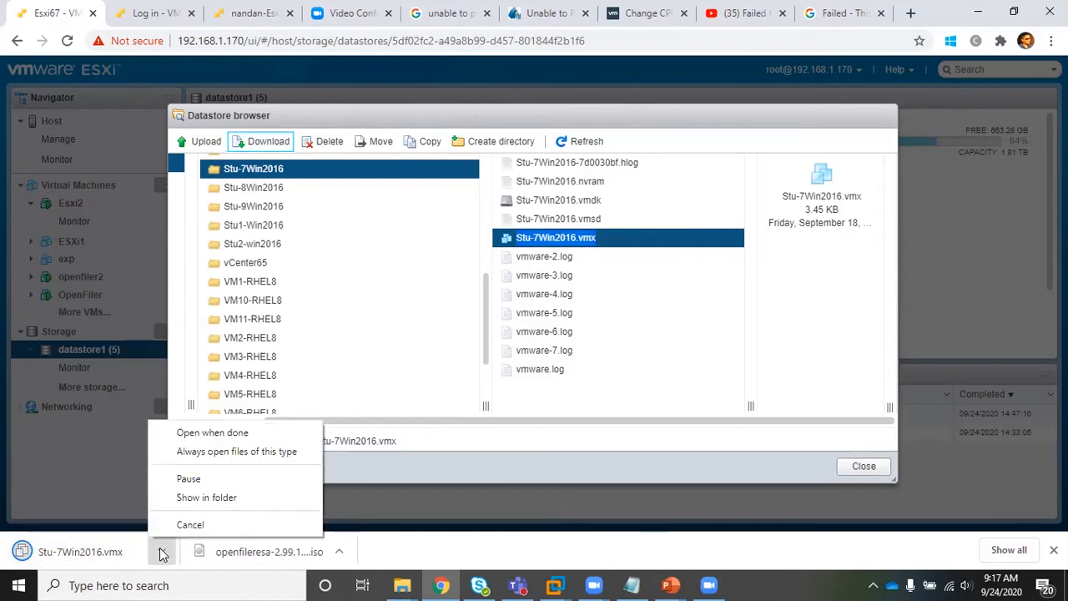
{"action": "left_click", "coordinate": [214, 497]}
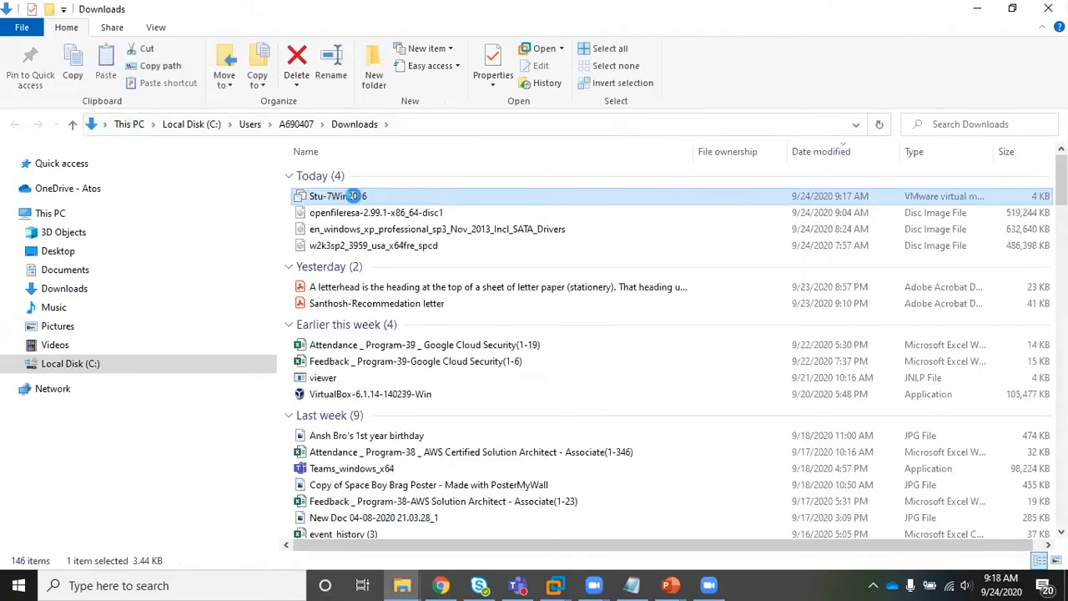
Step: Open the downloaded Stu-7Win2016 virtual machine configuration file in Notepad and maximize its window
{"action": "right_click", "coordinate": [354, 196]}
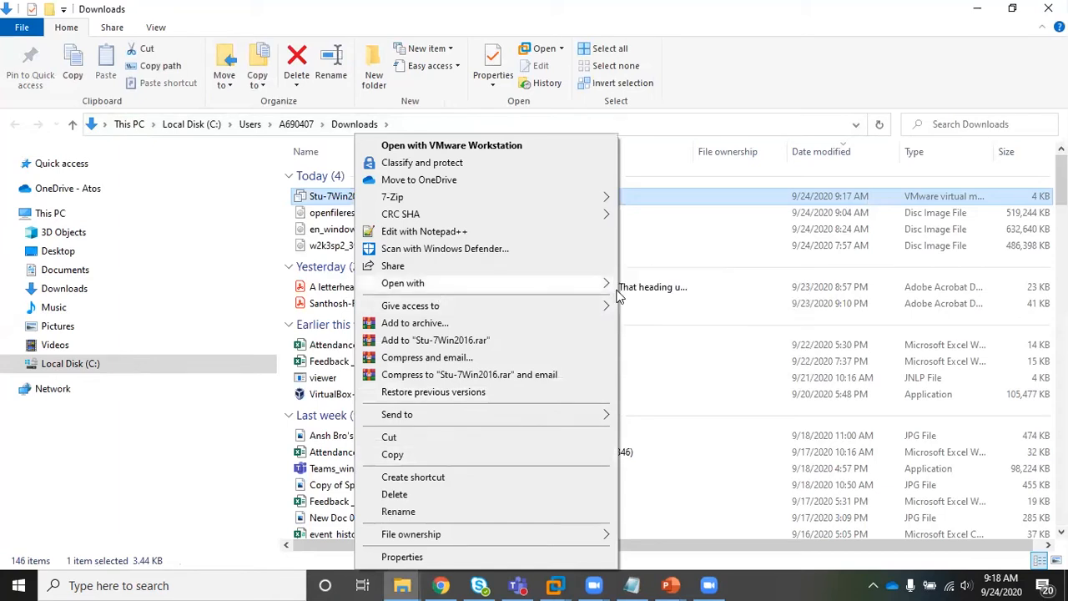
{"action": "left_click", "coordinate": [647, 287]}
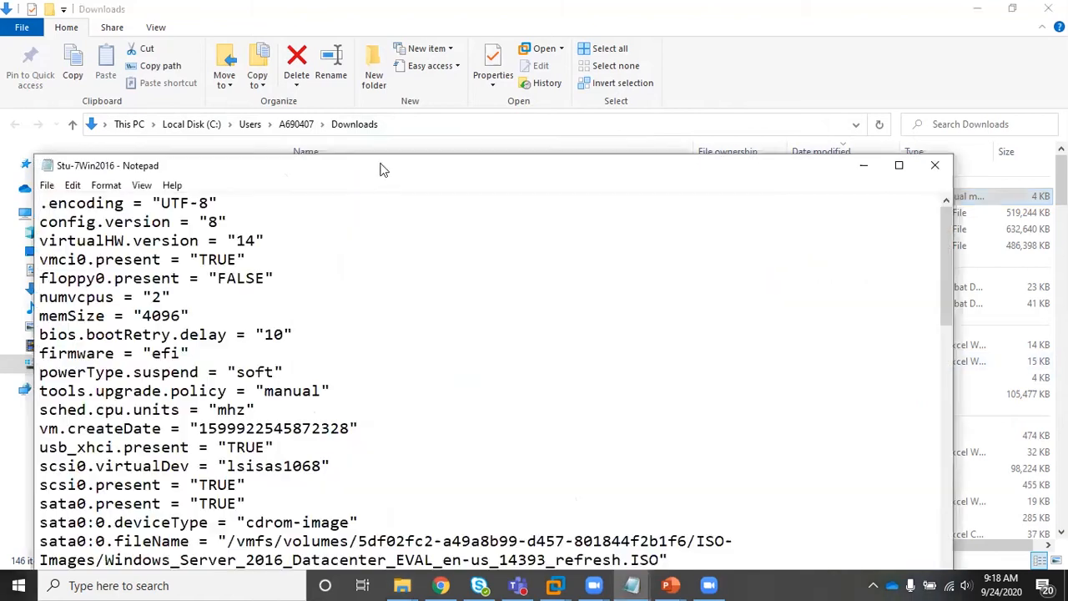
{"action": "double_click", "coordinate": [382, 164]}
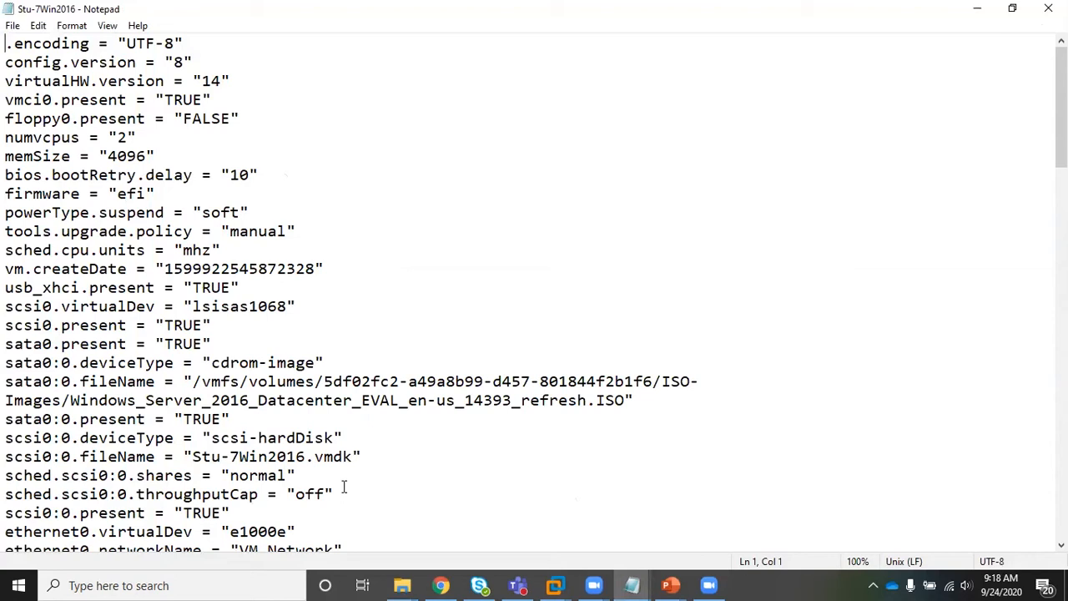
Step: Search the configuration file downward for "windows", going past the ISO image path to the guestOS entry
{"action": "key", "text": "ctrl+f"}
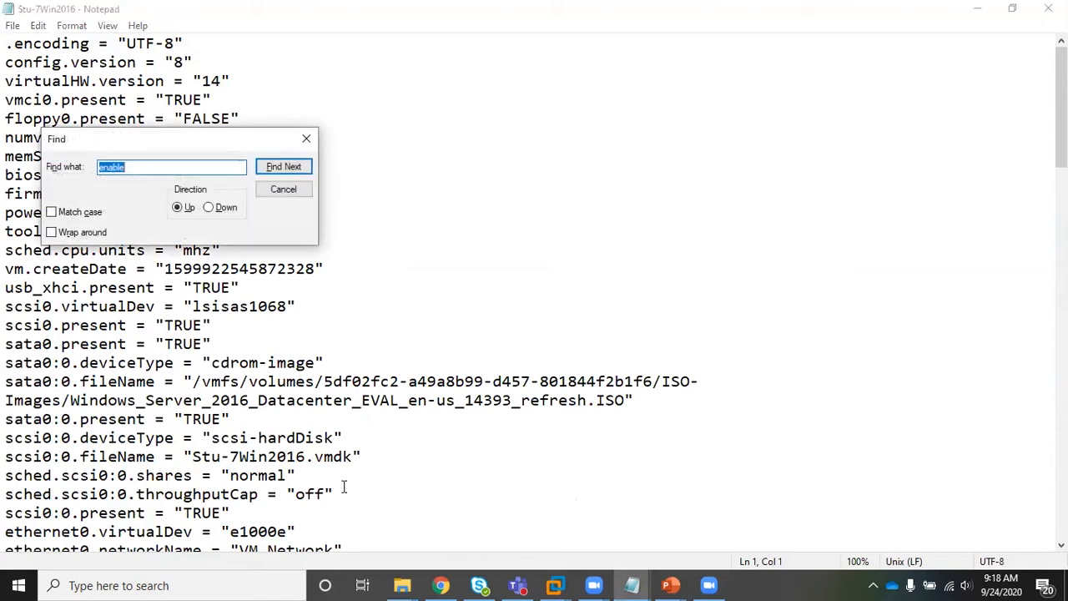
{"action": "type", "text": "windows"}
{"action": "key", "text": "Return"}
{"action": "key", "text": "Return"}
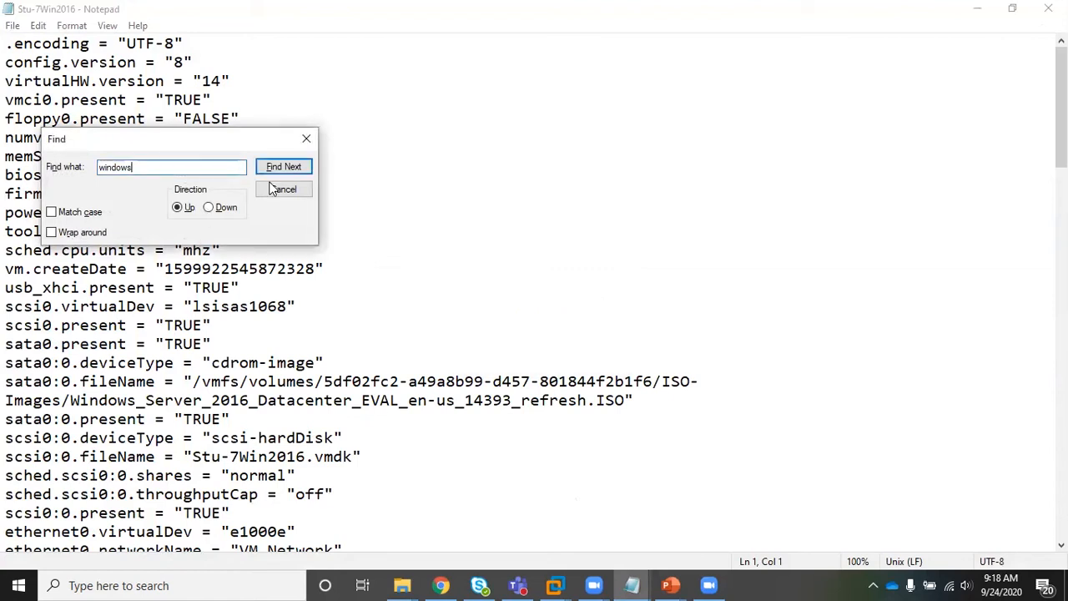
{"action": "key", "text": "alt+d"}
{"action": "left_click", "coordinate": [274, 168]}
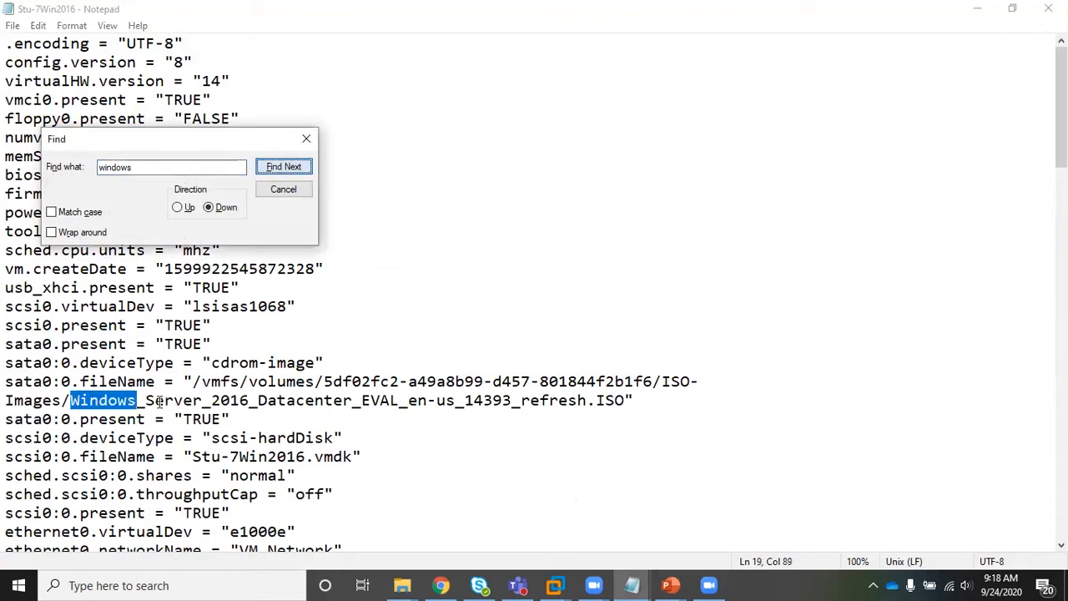
{"action": "left_click", "coordinate": [228, 420], "text": "shift"}
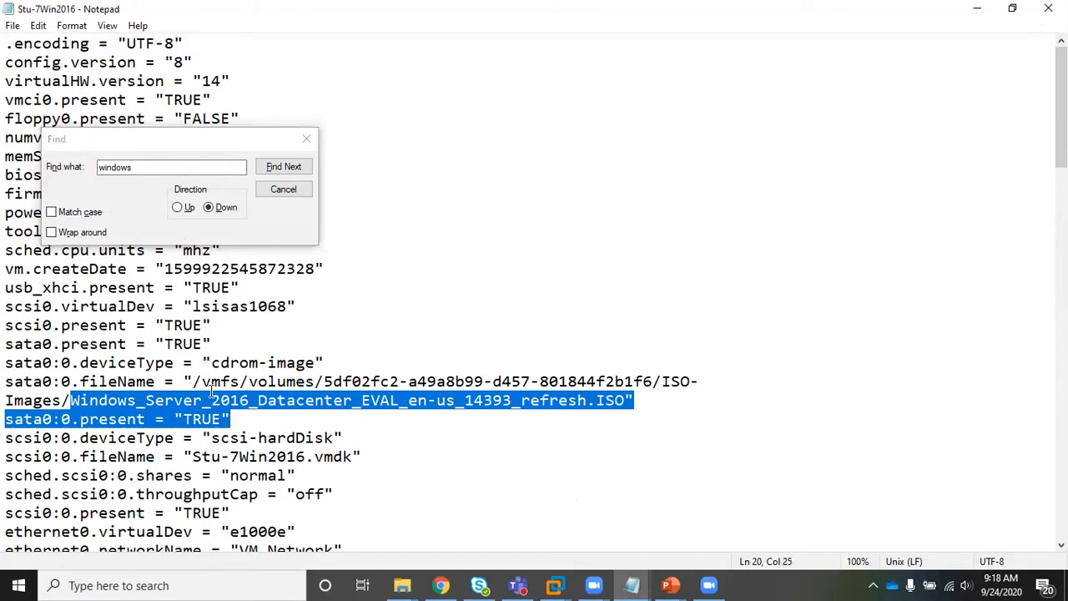
{"action": "left_click", "coordinate": [283, 167]}
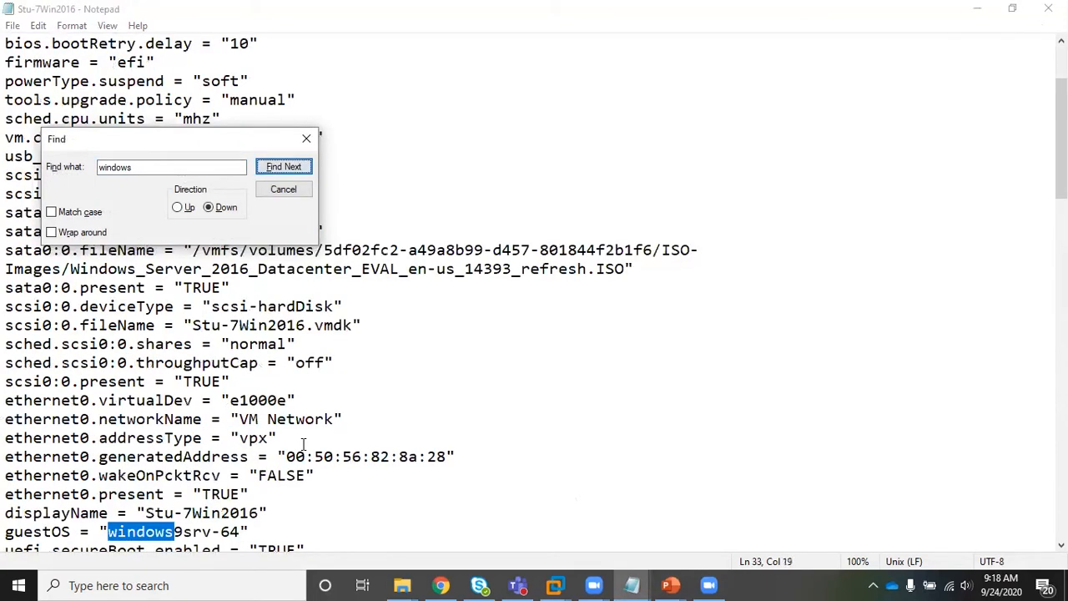
Step: Highlight the guestOS value windows9srv-64 in the configuration file
{"action": "scroll", "coordinate": [165, 438], "scroll_direction": "down", "scroll_amount": 2}
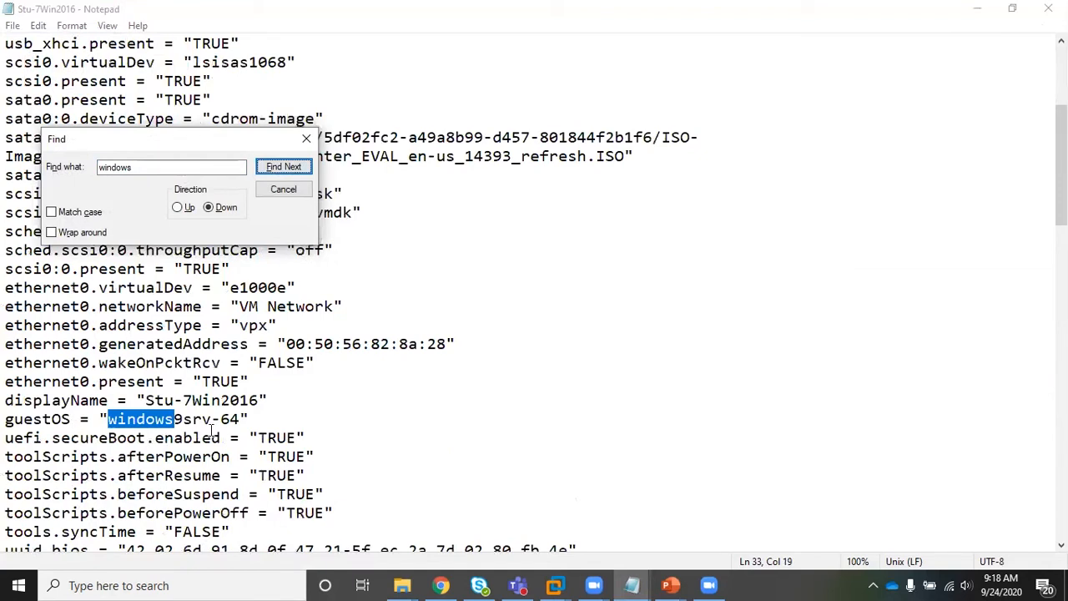
{"action": "left_click", "coordinate": [241, 420]}
{"action": "left_click_drag", "start_coordinate": [241, 422], "coordinate": [107, 415]}
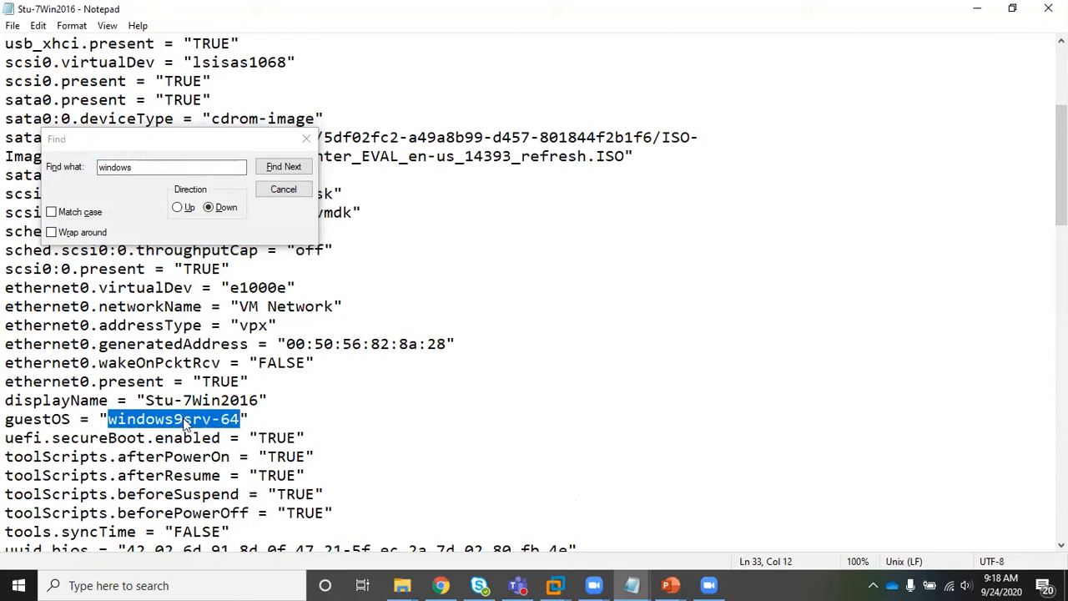
Step: Search the configuration file for "memory" both downward and upward from the guestOS entry
{"action": "left_click", "coordinate": [60, 144]}
{"action": "type", "text": "e"}
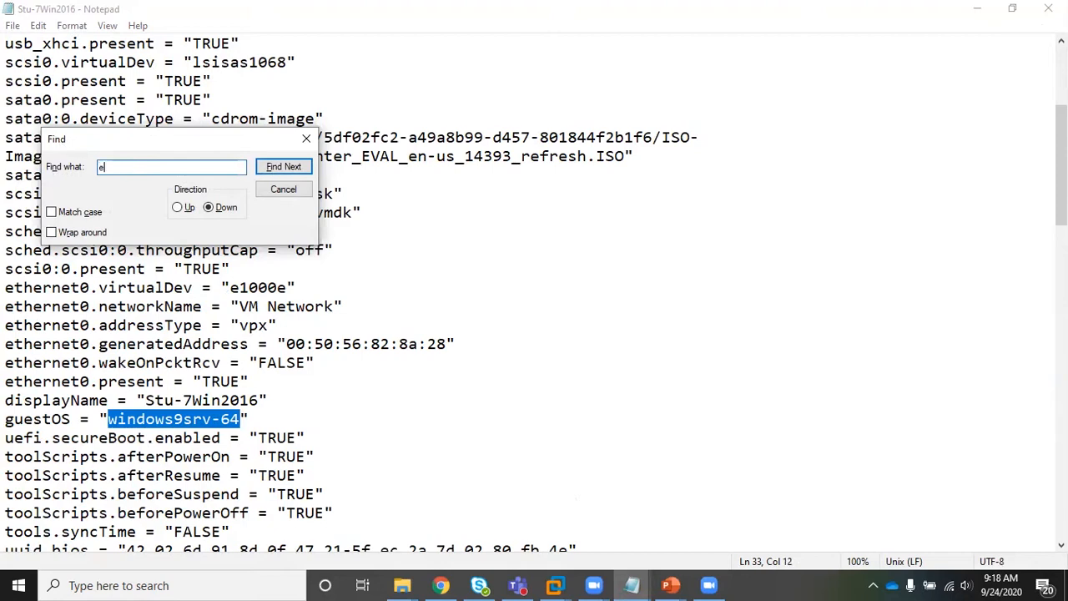
{"action": "type", "text": "eoory"}
{"action": "key", "text": "Return"}
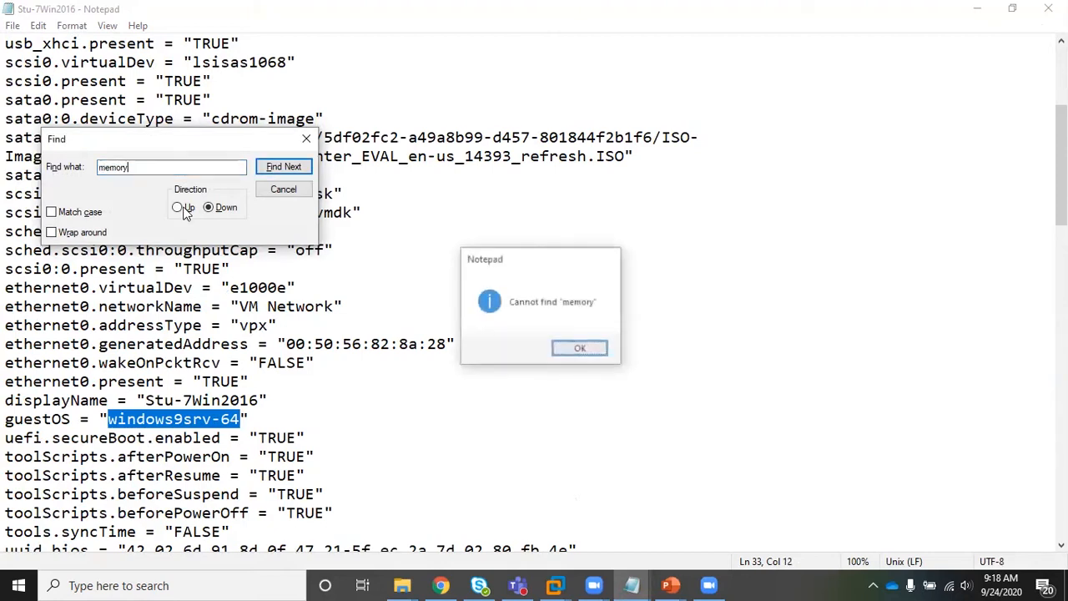
{"action": "left_click", "coordinate": [178, 207]}
{"action": "left_click", "coordinate": [271, 171]}
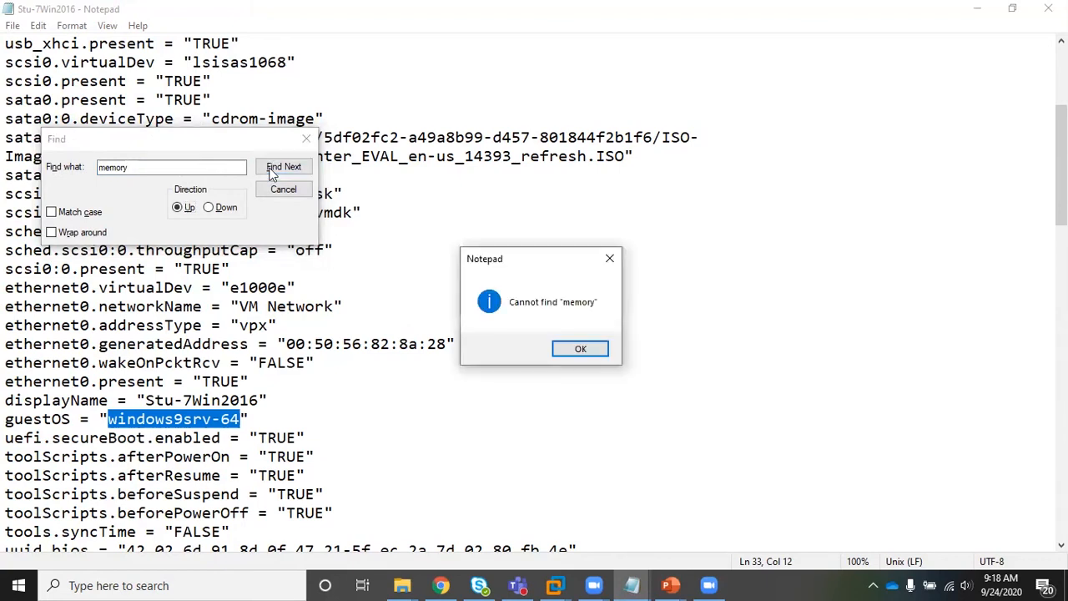
{"action": "key", "text": "Return"}
Step: Search the configuration file upward for "RAM"
{"action": "left_click_drag", "start_coordinate": [138, 171], "coordinate": [12, 129]}
{"action": "type", "text": "R"}
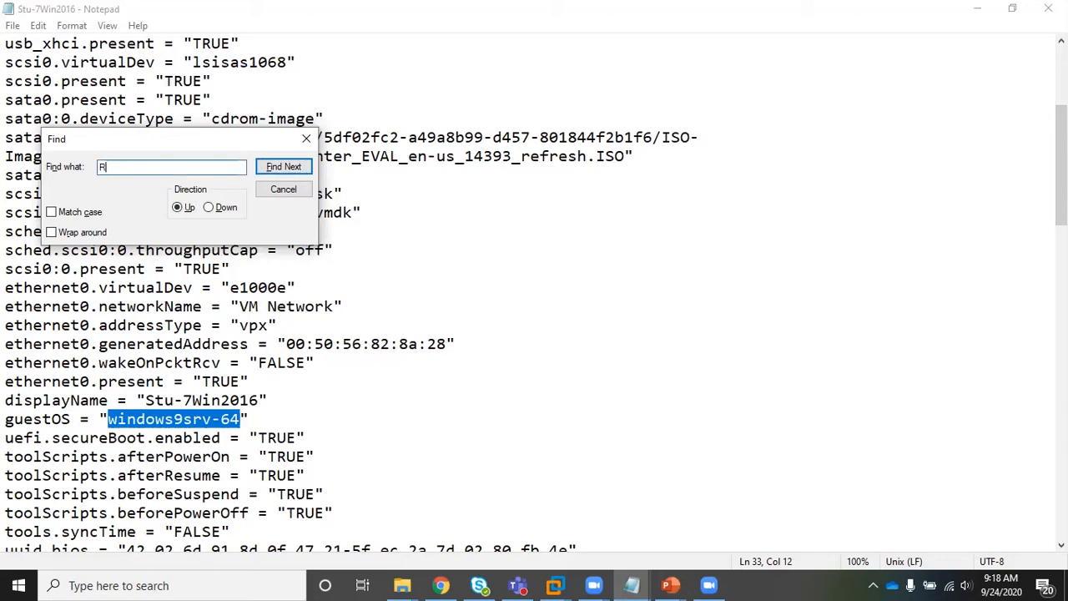
{"action": "type", "text": "AN"}
{"action": "key", "text": "Return"}
{"action": "key", "text": "Return"}
{"action": "key", "text": "BackSpace"}
{"action": "type", "text": "M"}
{"action": "left_click", "coordinate": [265, 162]}
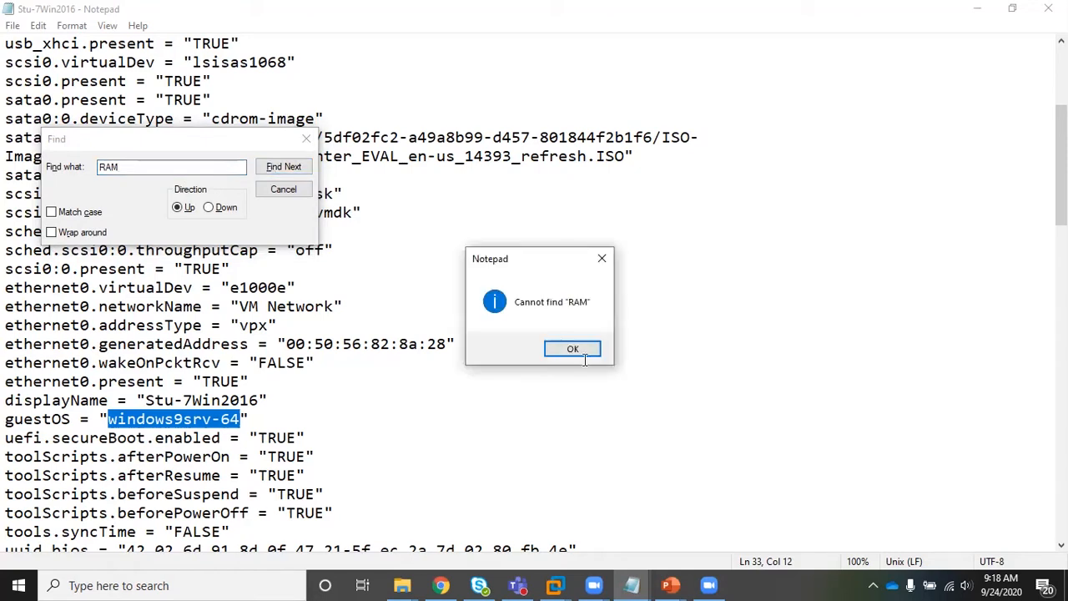
{"action": "key", "text": "Return"}
Step: Search downward for "RAM" and go through every match to the end of the file
{"action": "key", "text": "alt+d"}
{"action": "left_click", "coordinate": [276, 163]}
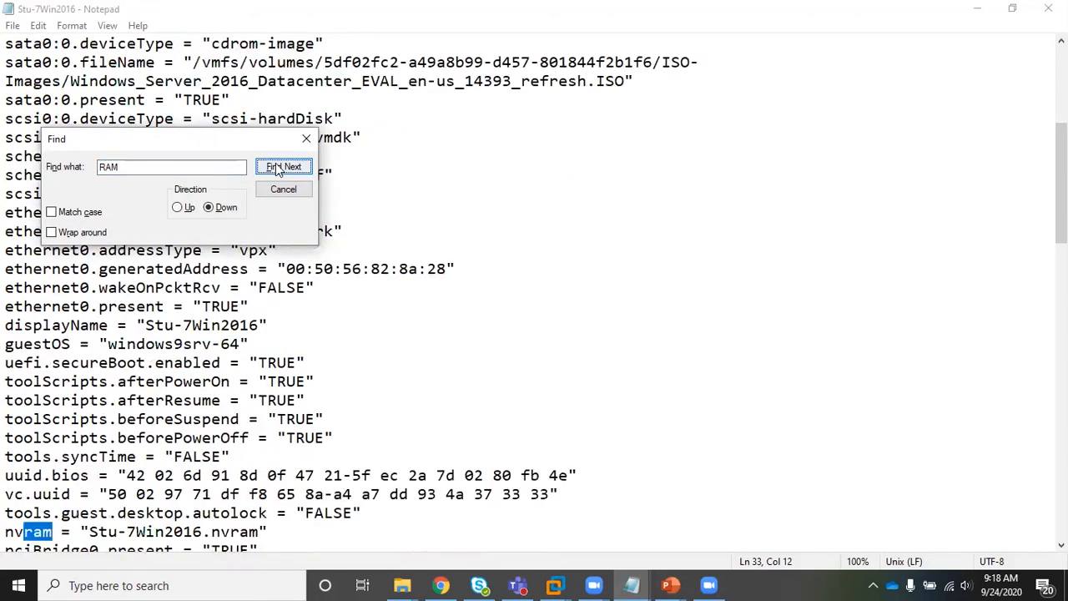
{"action": "scroll", "coordinate": [138, 433], "scroll_direction": "down", "scroll_amount": 3}
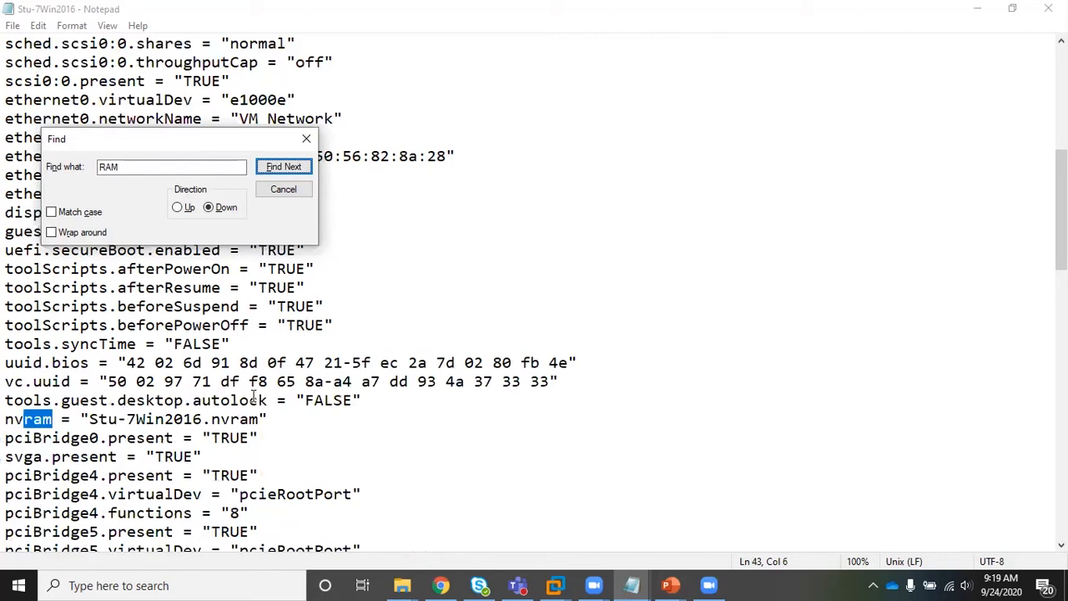
{"action": "left_click", "coordinate": [275, 167]}
{"action": "left_click", "coordinate": [275, 167]}
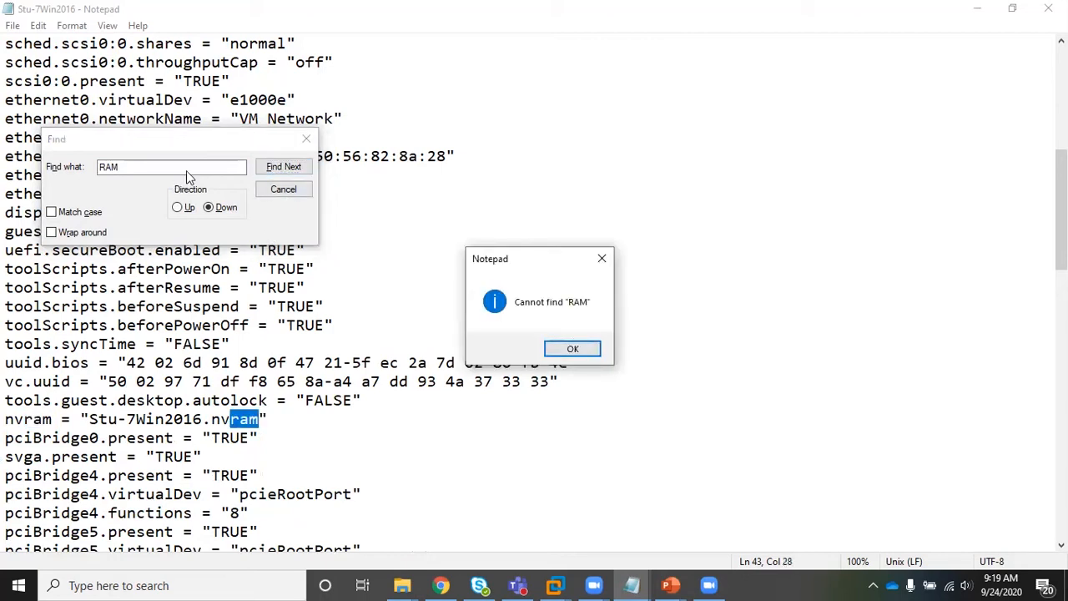
{"action": "key", "text": "Return"}
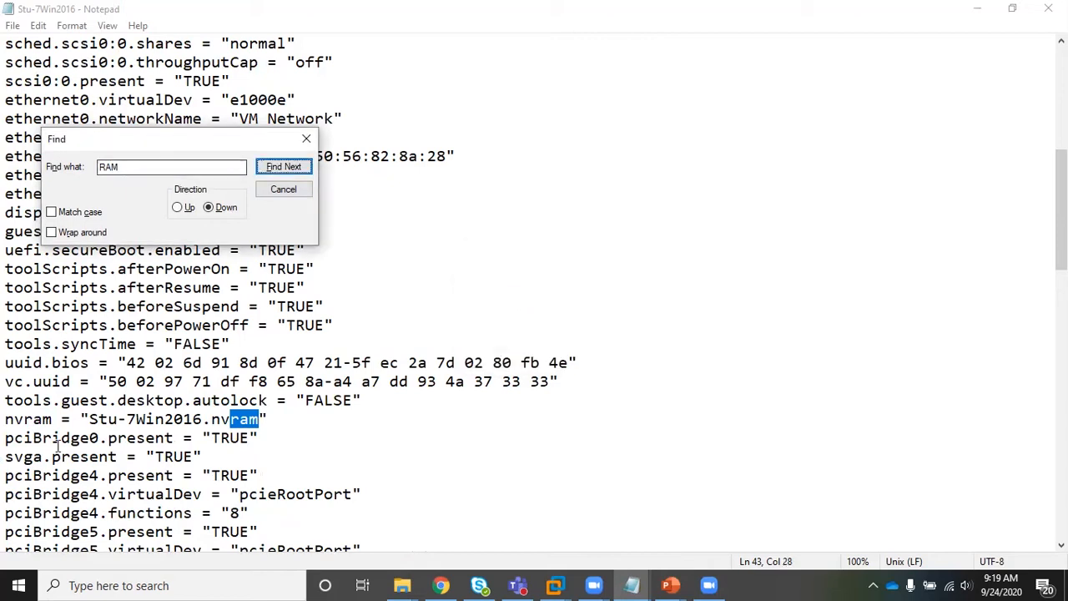
Step: Locate the memSize entry near the start of the configuration file and highlight it with its value
{"action": "scroll", "coordinate": [59, 445], "scroll_direction": "up", "scroll_amount": 8}
{"action": "scroll", "coordinate": [60, 444], "scroll_direction": "down", "scroll_amount": 2}
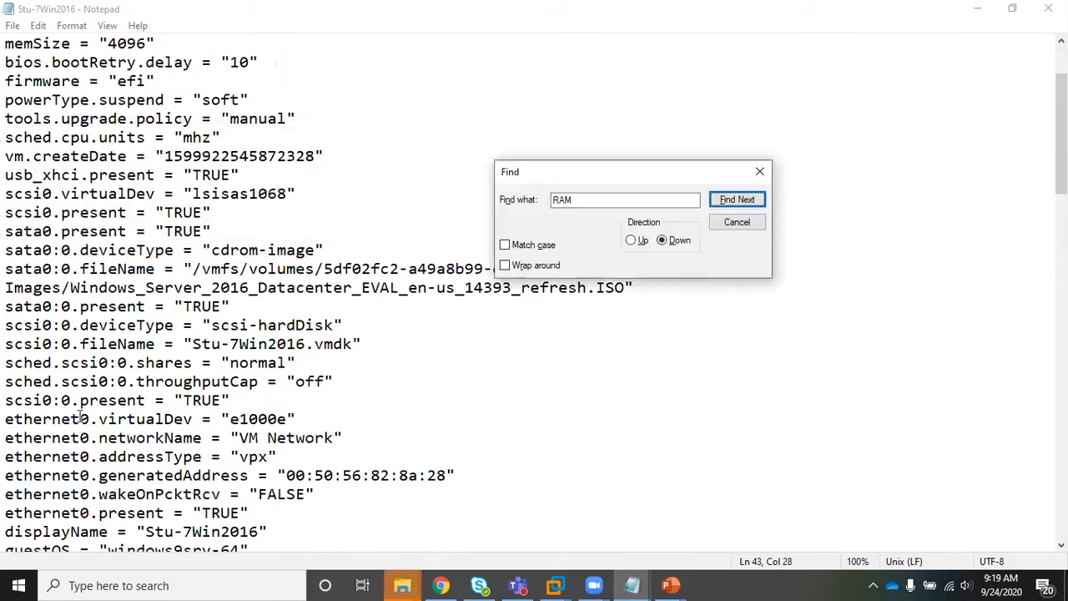
{"action": "scroll", "coordinate": [32, 179], "scroll_direction": "up", "scroll_amount": 2}
{"action": "left_click_drag", "start_coordinate": [6, 156], "coordinate": [139, 157]}
{"action": "key", "text": "shift+Right"}
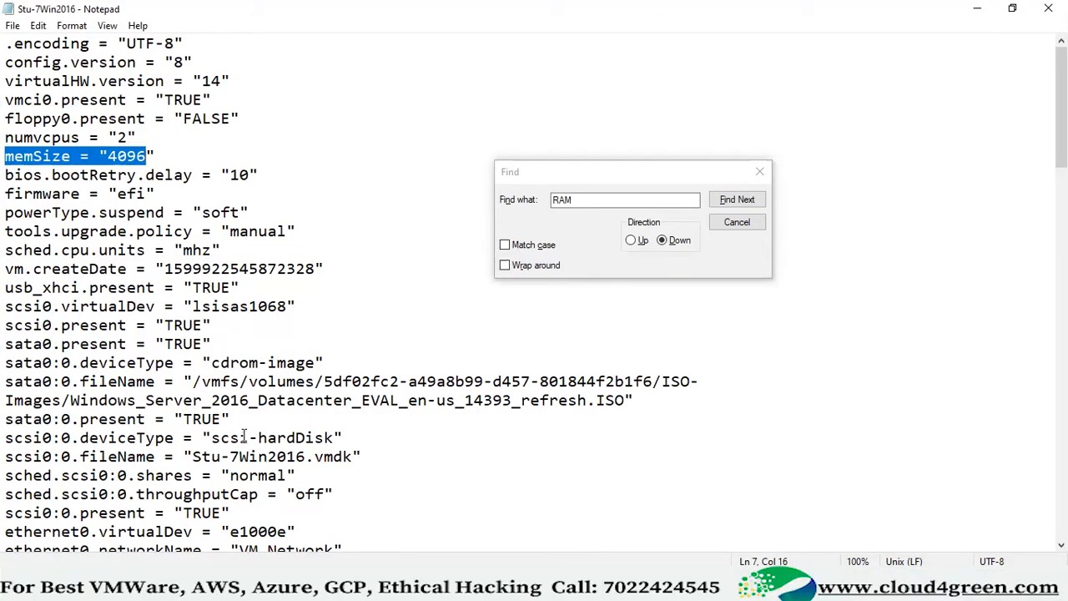
Step: Search downward for "scsi" to reach the scsi0:0.deviceType entry, and highlight its hard disk value through the VMDK file name
{"action": "left_click_drag", "start_coordinate": [588, 200], "coordinate": [485, 177]}
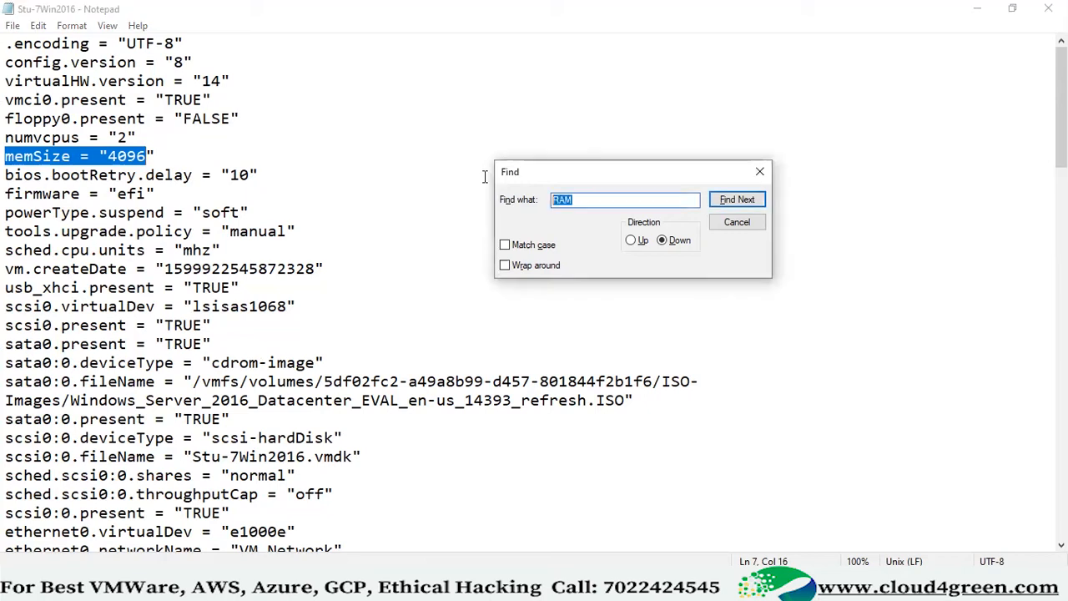
{"action": "type", "text": "scsi"}
{"action": "key", "text": "Return"}
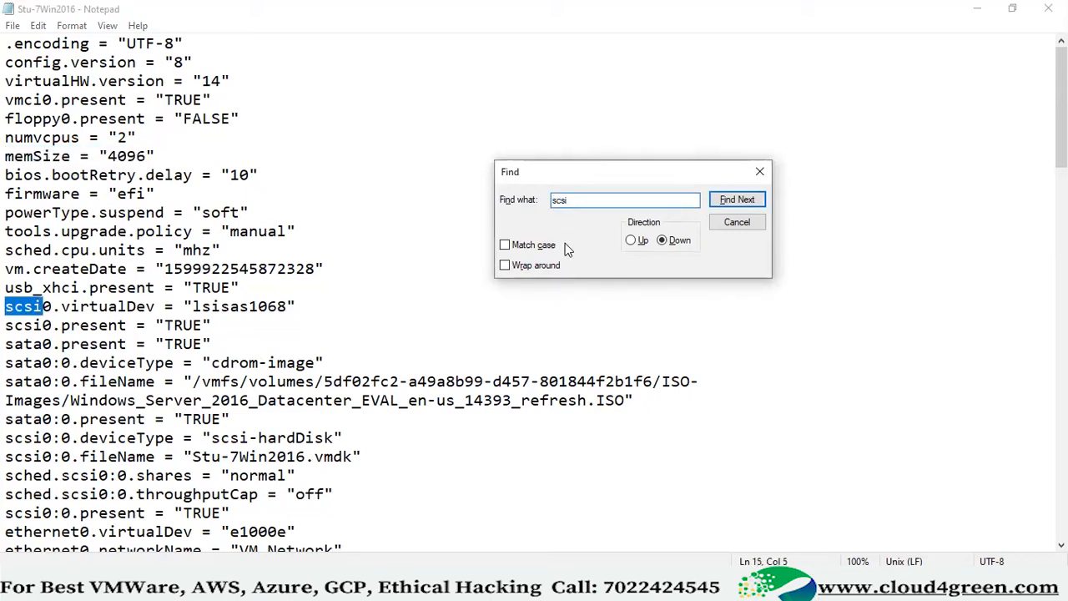
{"action": "left_click", "coordinate": [736, 201]}
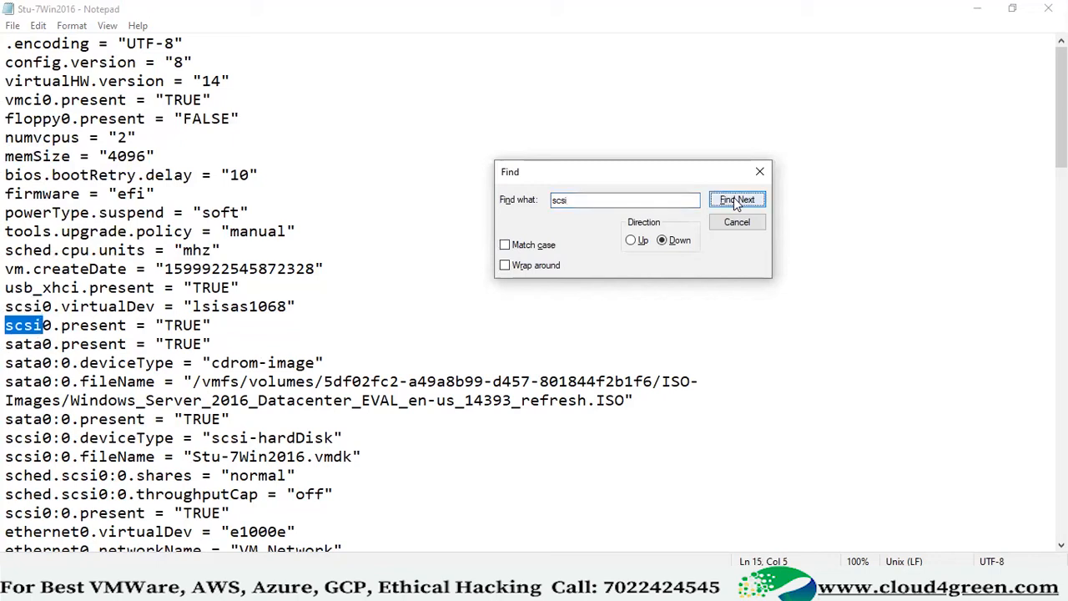
{"action": "left_click", "coordinate": [736, 201]}
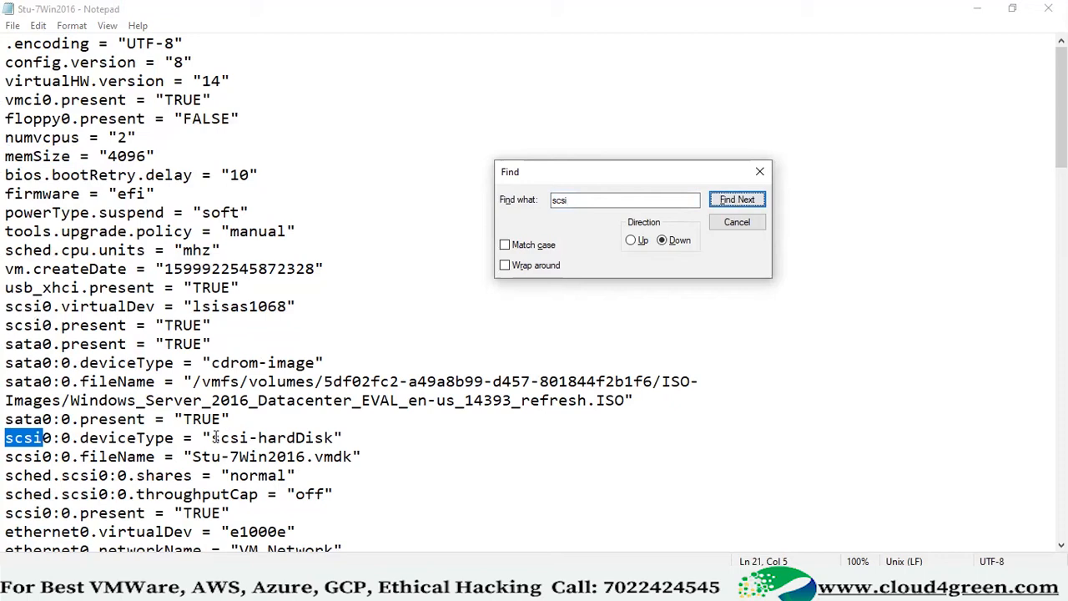
{"action": "left_click_drag", "start_coordinate": [212, 437], "coordinate": [333, 456]}
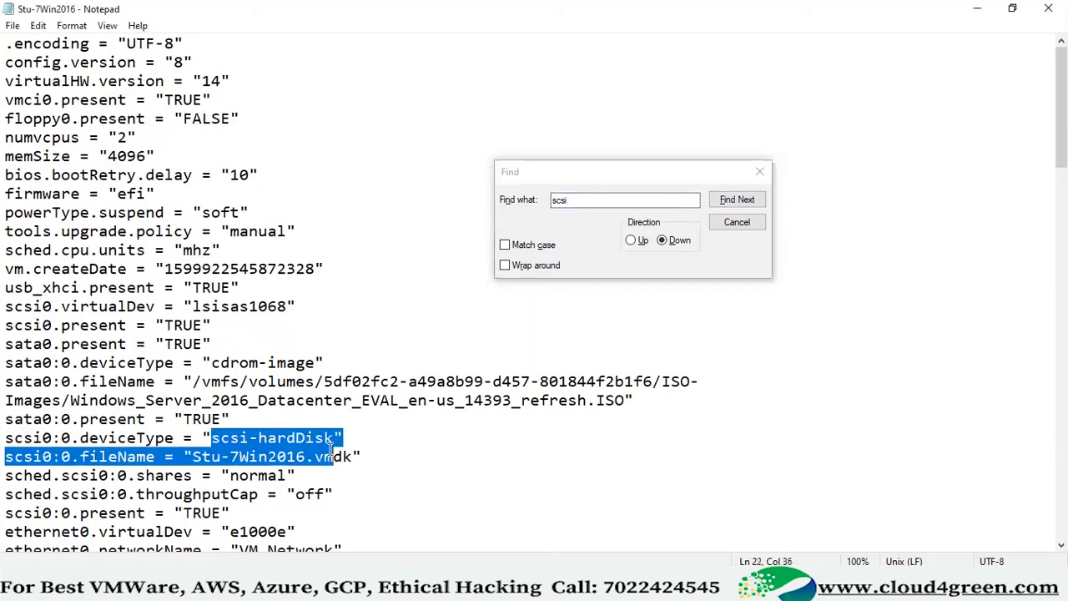
Step: Continue through the remaining downward matches for "scsi" to the end of the file
{"action": "left_click", "coordinate": [731, 204]}
{"action": "left_click", "coordinate": [732, 204]}
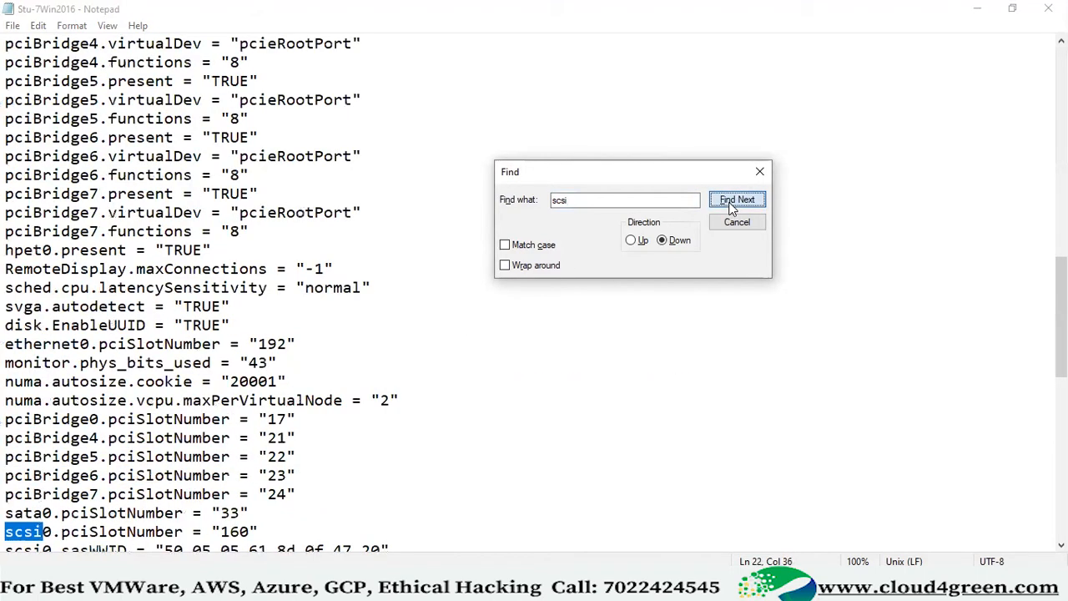
{"action": "left_click", "coordinate": [732, 205]}
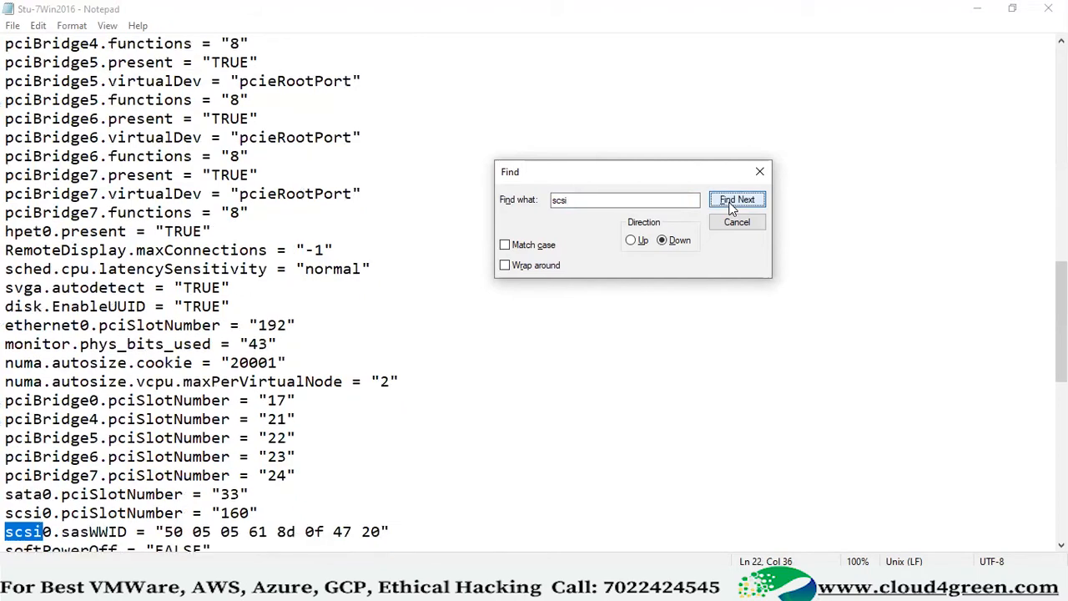
{"action": "left_click", "coordinate": [732, 204]}
{"action": "left_click", "coordinate": [732, 205]}
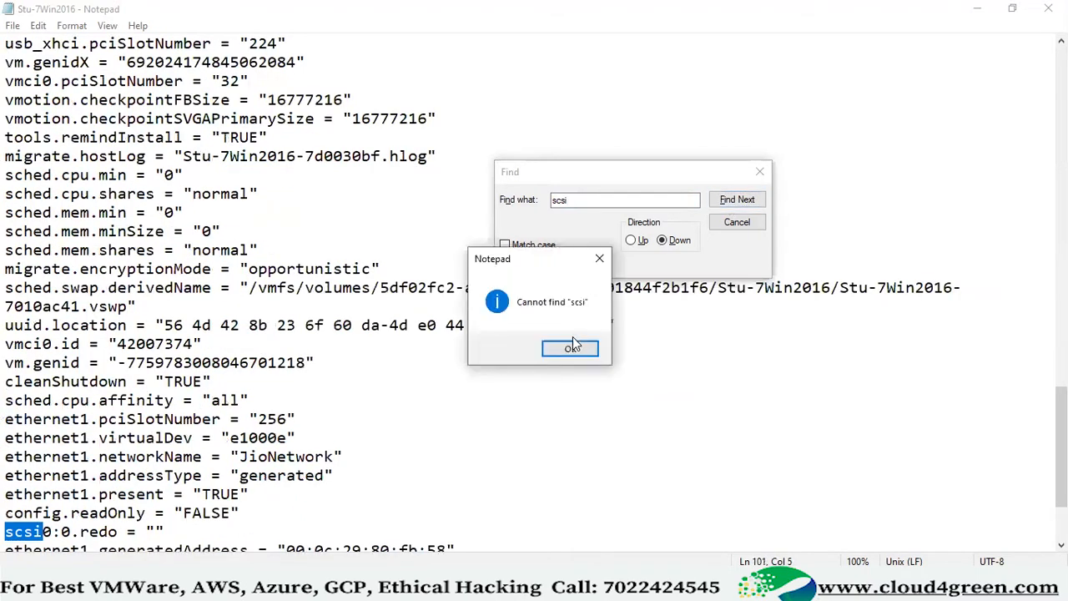
{"action": "key", "text": "Return"}
{"action": "scroll", "coordinate": [372, 427], "scroll_direction": "down", "scroll_amount": 3}
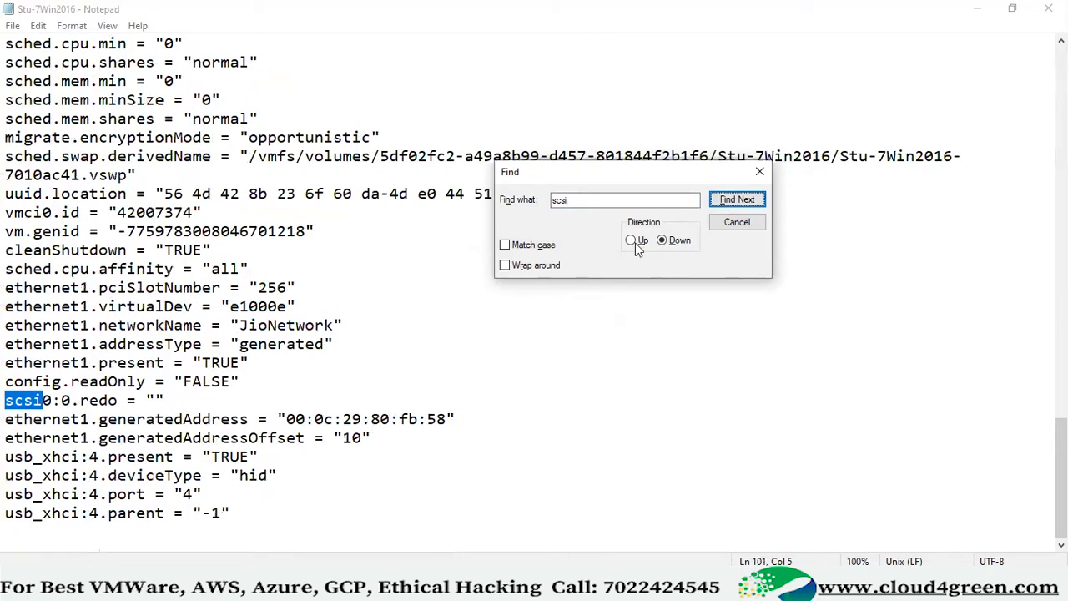
Step: Search upward for "scsi" and go through every match back to the start of the file
{"action": "left_click", "coordinate": [640, 240]}
{"action": "left_click", "coordinate": [736, 199]}
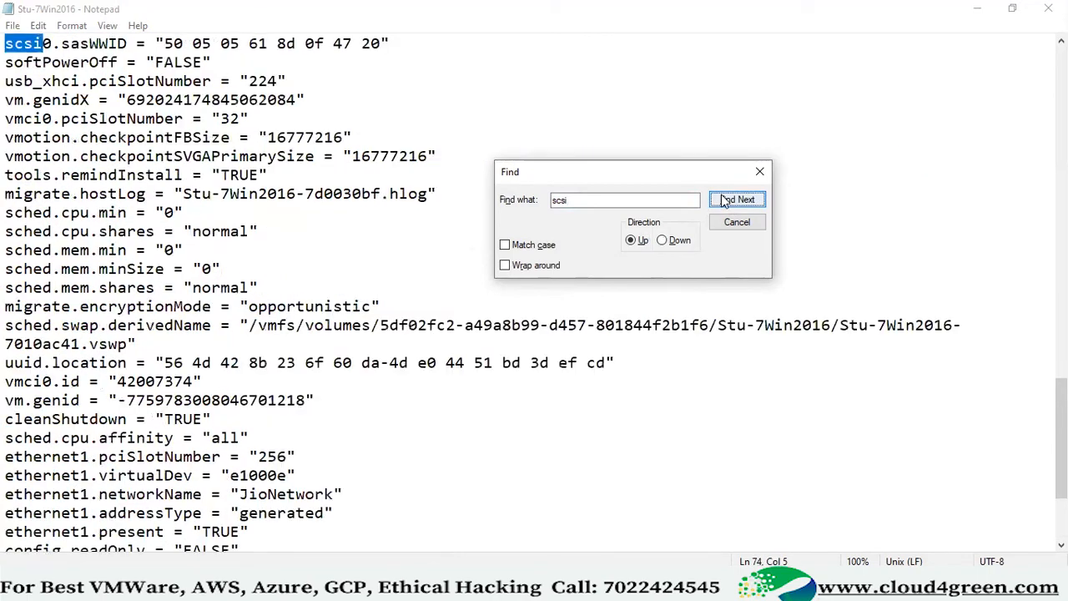
{"action": "left_click", "coordinate": [725, 201]}
{"action": "left_click", "coordinate": [724, 201]}
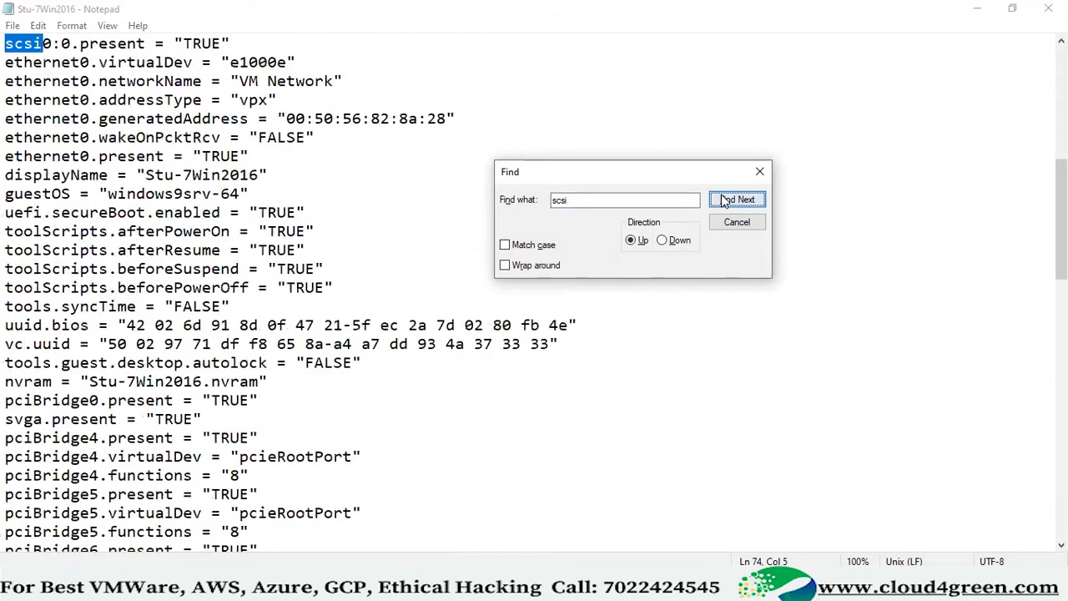
{"action": "left_click", "coordinate": [724, 201]}
{"action": "left_click", "coordinate": [724, 202]}
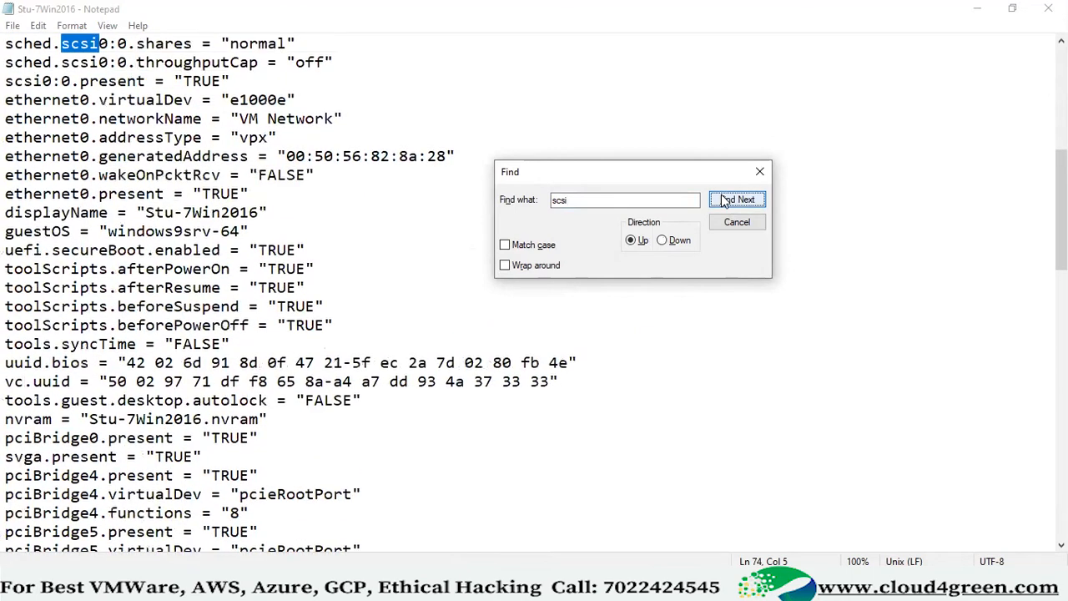
{"action": "left_click", "coordinate": [724, 201]}
{"action": "left_click", "coordinate": [724, 201]}
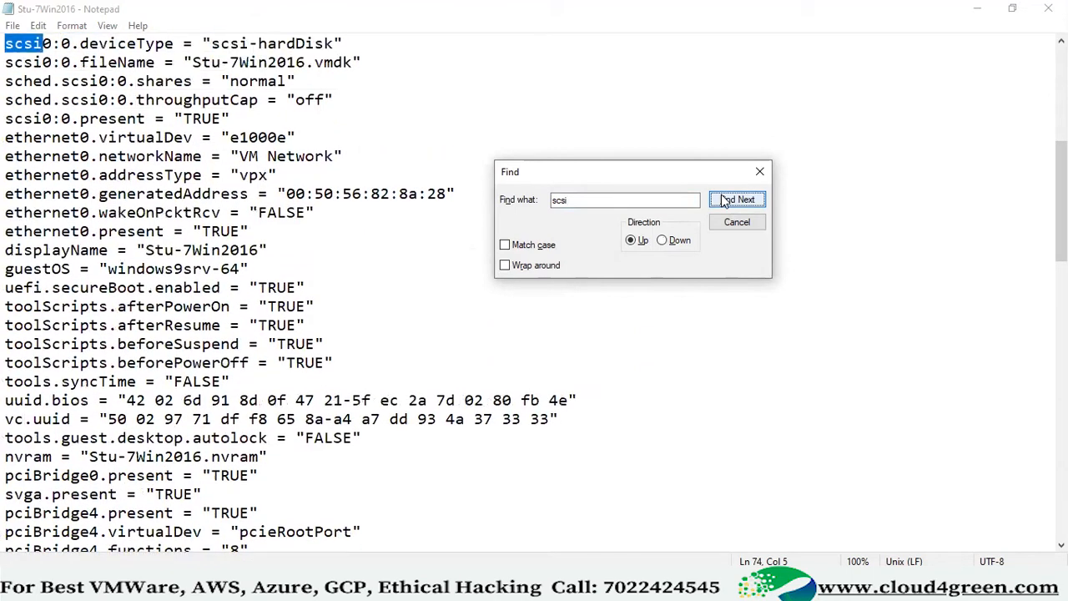
{"action": "left_click", "coordinate": [725, 201]}
{"action": "left_click", "coordinate": [724, 201]}
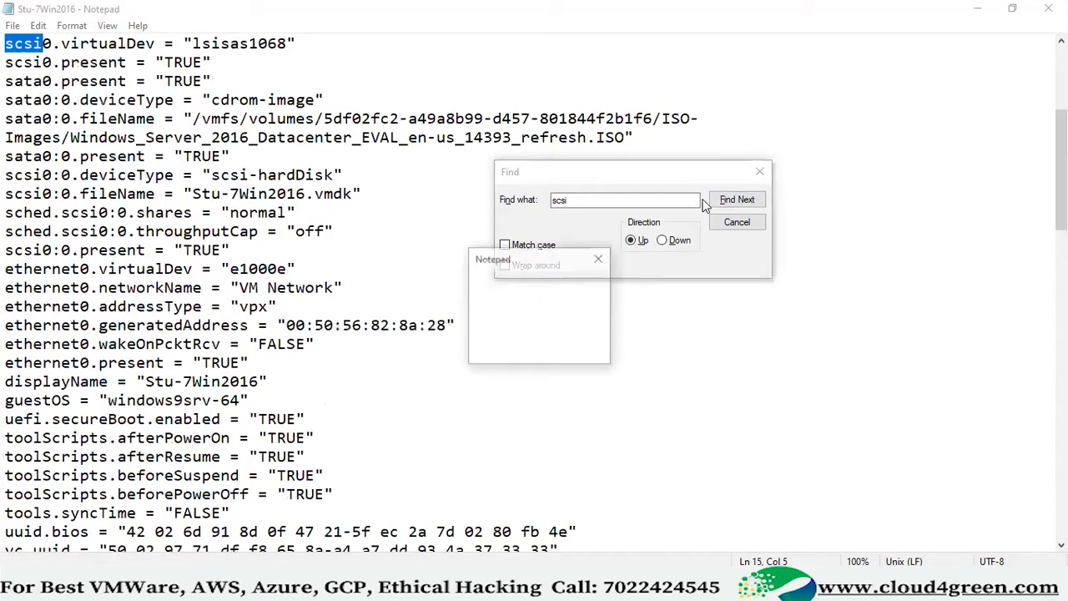
{"action": "left_click", "coordinate": [599, 252]}
Step: Search upward for "size" from the scsi0.virtualDev entry until no earlier match remains
{"action": "key", "text": "ctrl+a"}
{"action": "type", "text": "size"}
{"action": "key", "text": "Return"}
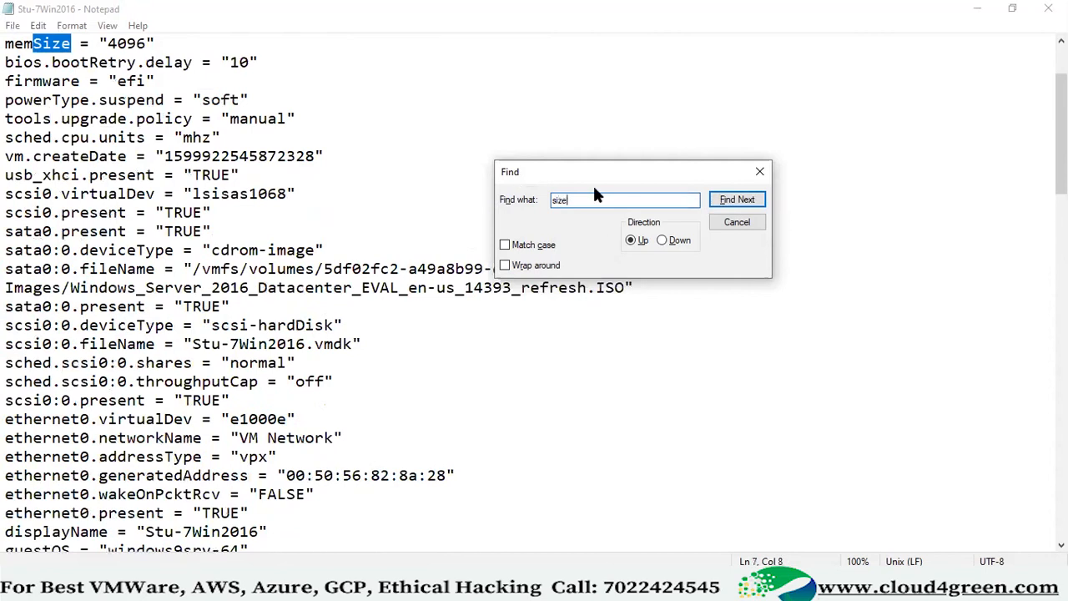
{"action": "left_click", "coordinate": [739, 200]}
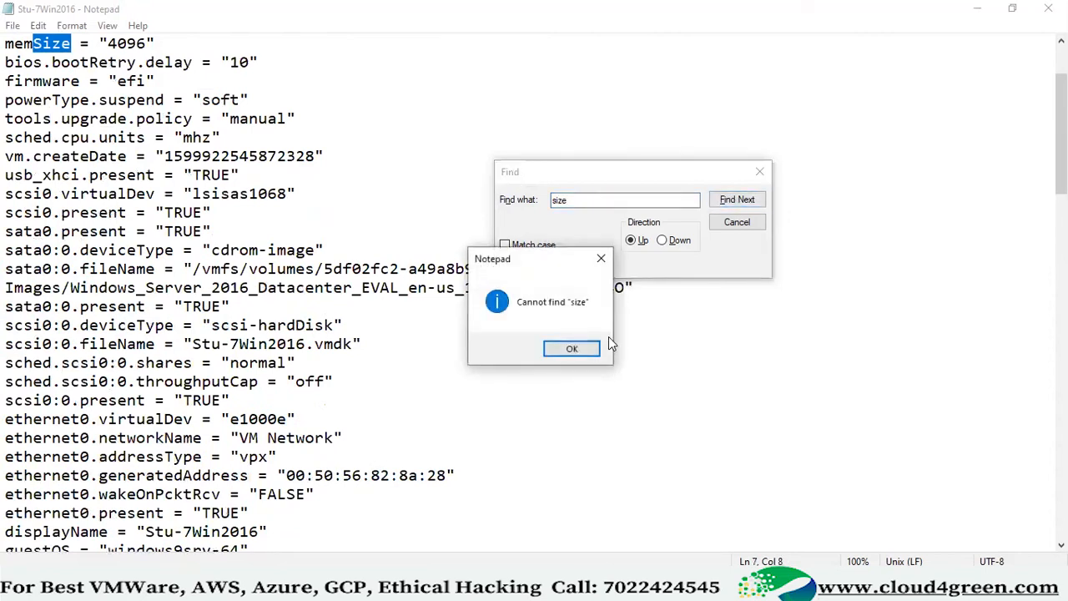
{"action": "left_click", "coordinate": [572, 349]}
Step: Search downward for "size" and go through all matches to the end of the file
{"action": "left_click", "coordinate": [662, 241]}
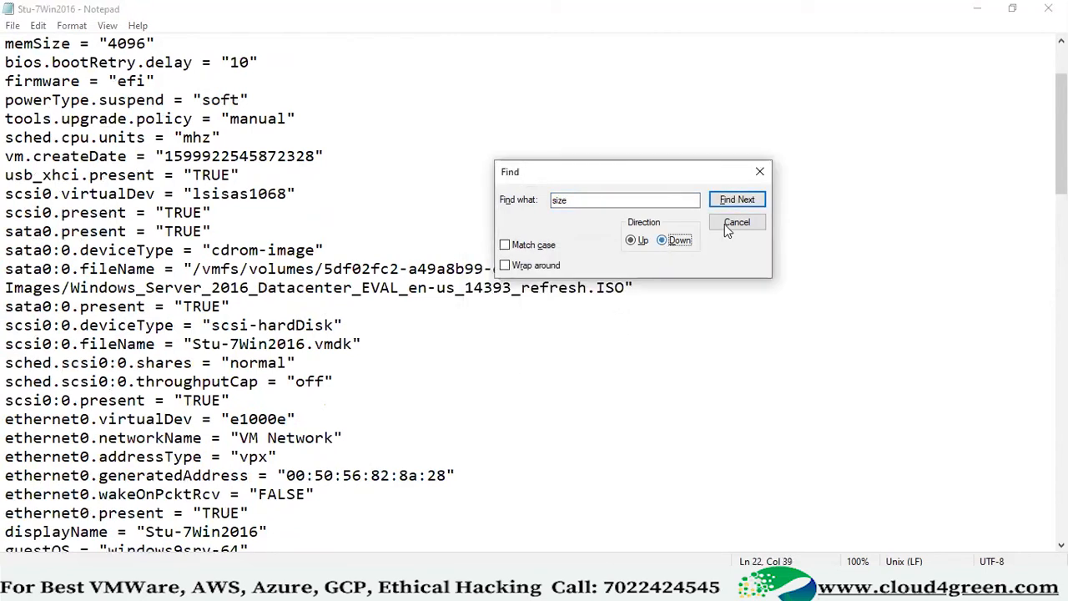
{"action": "left_click", "coordinate": [738, 200]}
{"action": "left_click", "coordinate": [738, 200]}
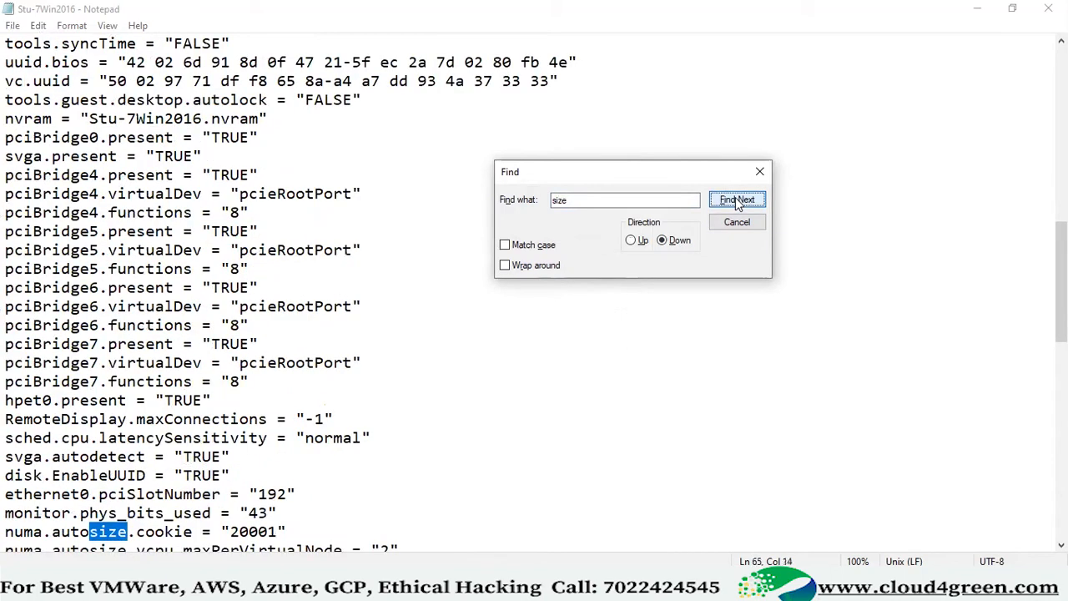
{"action": "left_click", "coordinate": [738, 200]}
{"action": "left_click", "coordinate": [738, 200]}
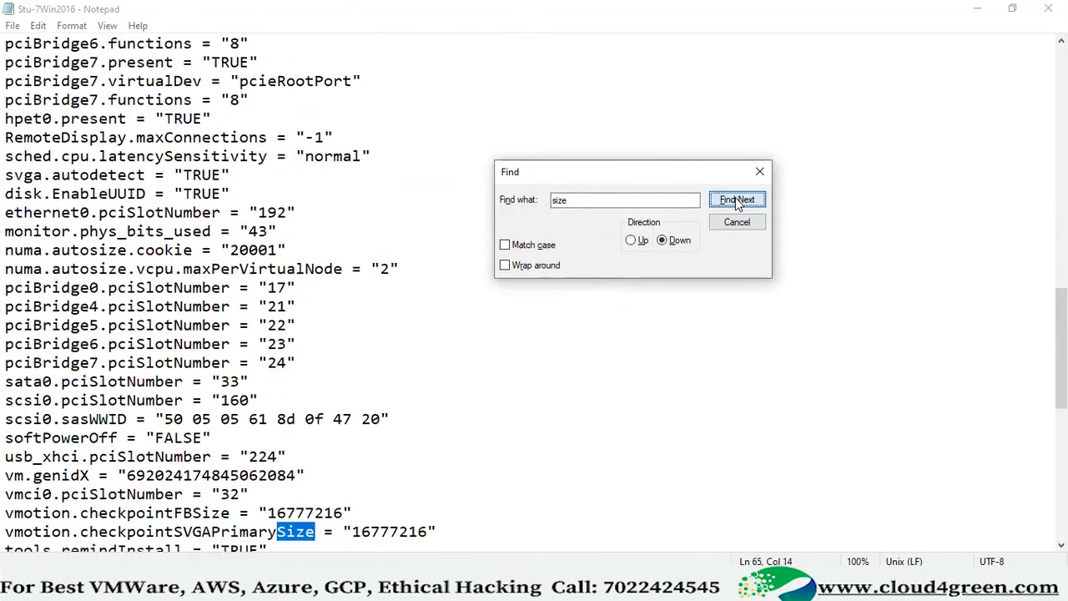
{"action": "left_click", "coordinate": [737, 201]}
{"action": "left_click", "coordinate": [737, 200]}
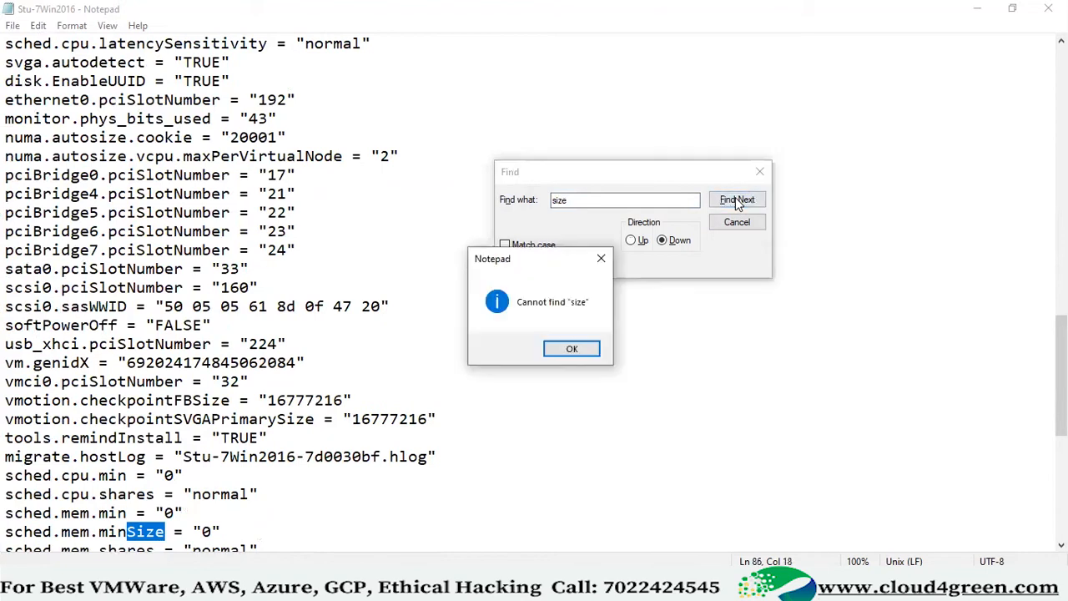
{"action": "left_click", "coordinate": [563, 348]}
Step: Look through the configuration entries from the end of the file back to the memory and disk settings near its start
{"action": "scroll", "coordinate": [267, 327], "scroll_direction": "down", "scroll_amount": 8}
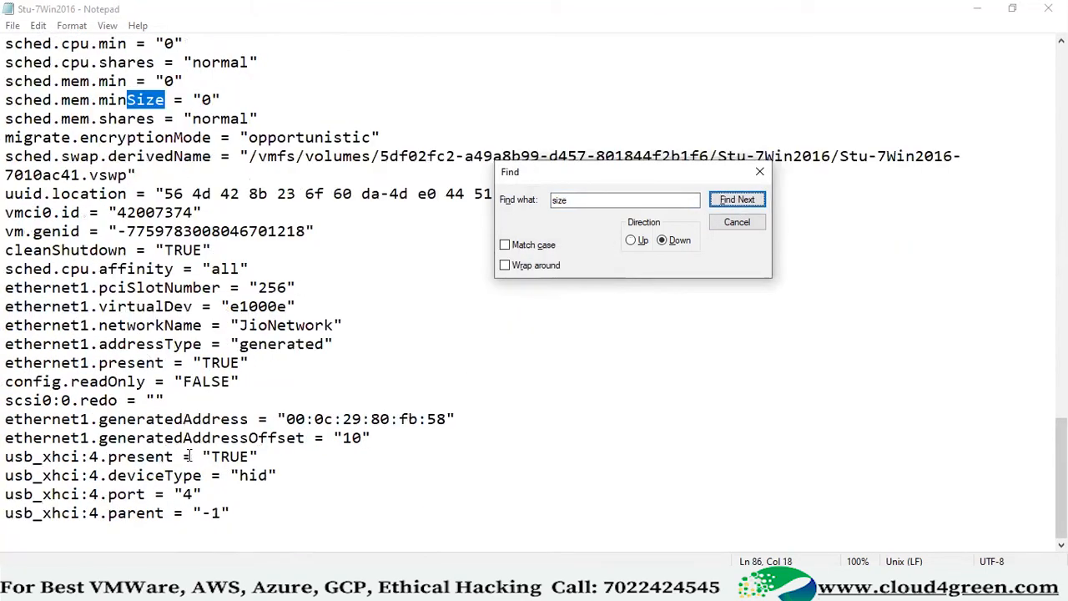
{"action": "scroll", "coordinate": [199, 421], "scroll_direction": "up", "scroll_amount": 10}
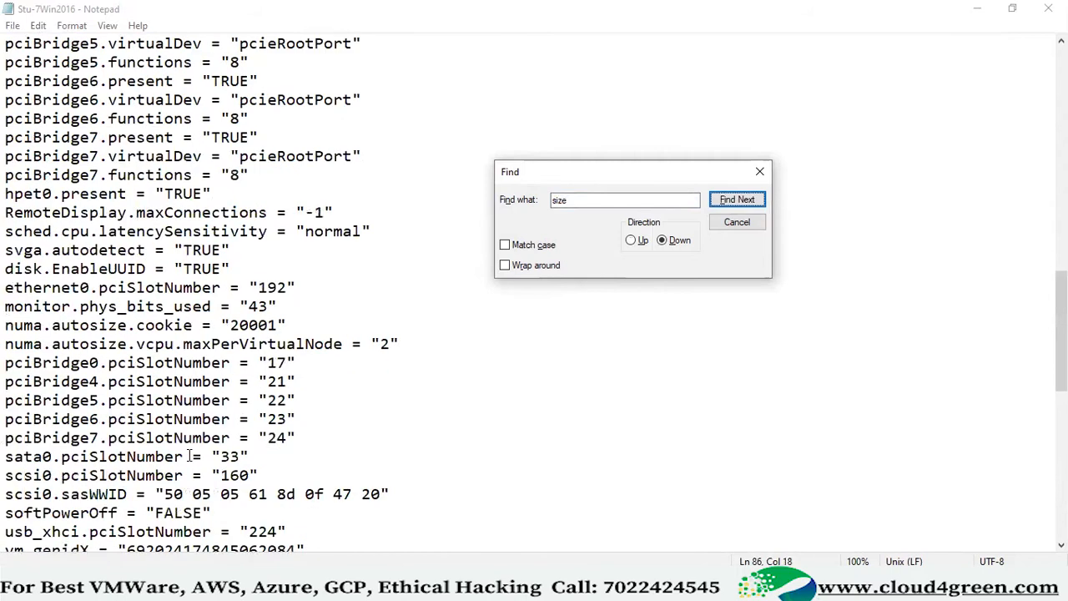
{"action": "scroll", "coordinate": [191, 455], "scroll_direction": "up", "scroll_amount": 11}
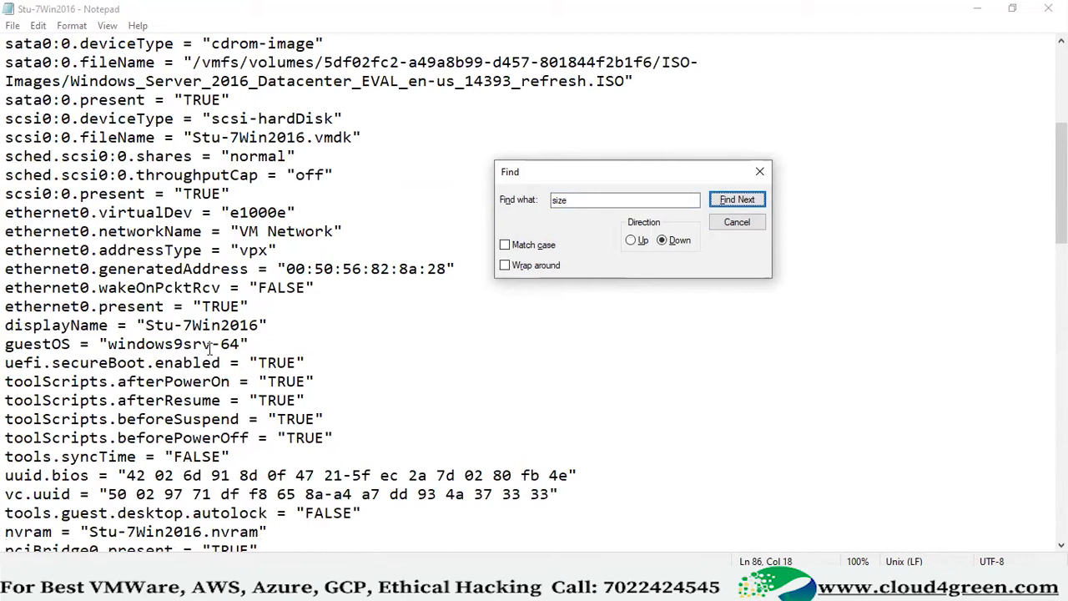
{"action": "scroll", "coordinate": [170, 237], "scroll_direction": "up", "scroll_amount": 2}
{"action": "scroll", "coordinate": [171, 237], "scroll_direction": "up", "scroll_amount": 4}
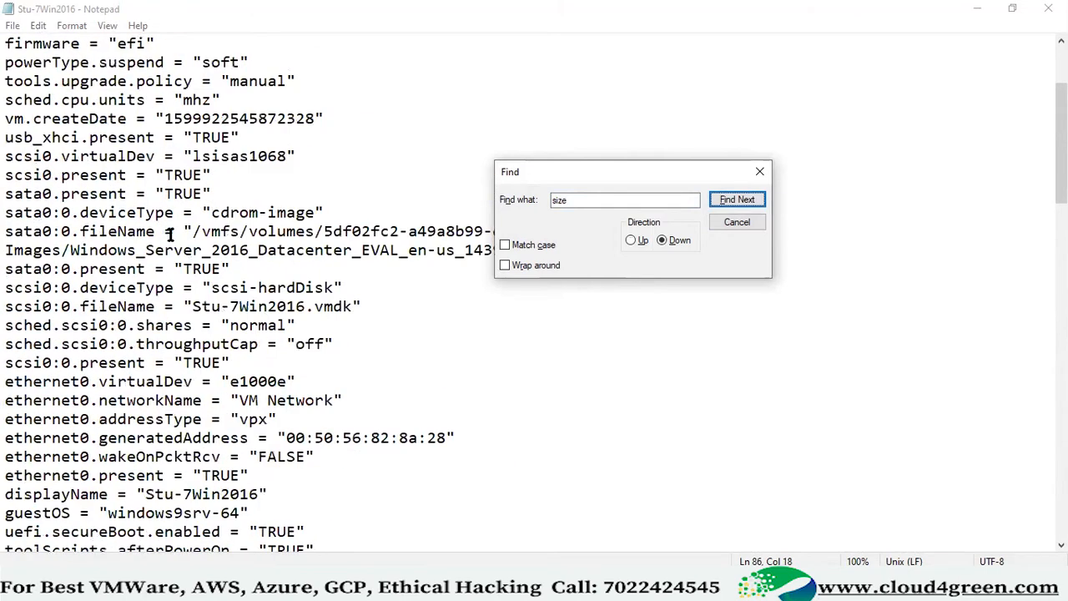
{"action": "scroll", "coordinate": [169, 231], "scroll_direction": "down", "scroll_amount": 1}
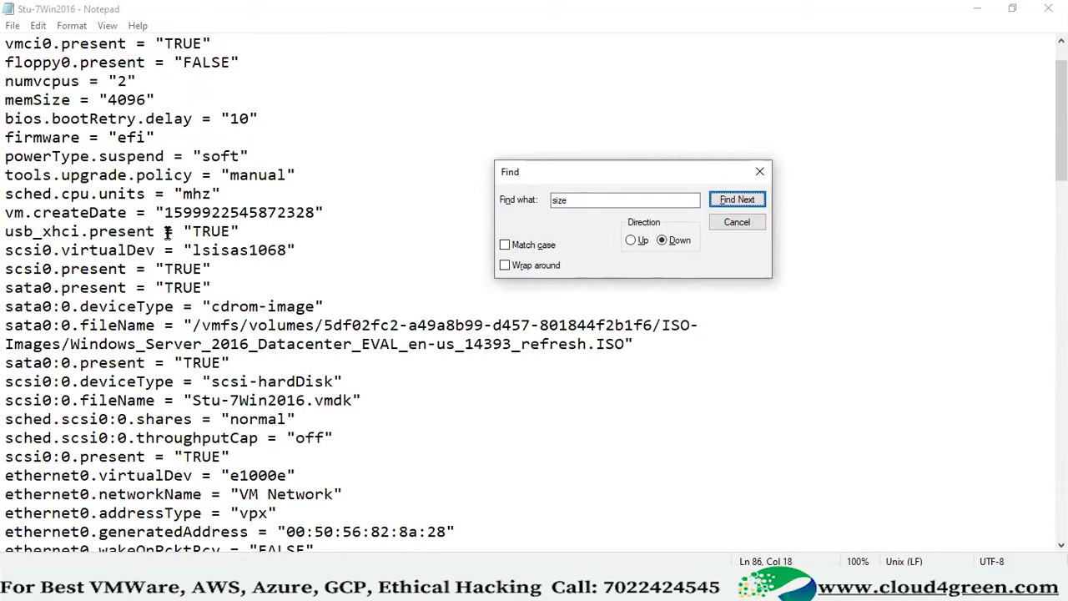
{"action": "scroll", "coordinate": [166, 237], "scroll_direction": "down", "scroll_amount": 2}
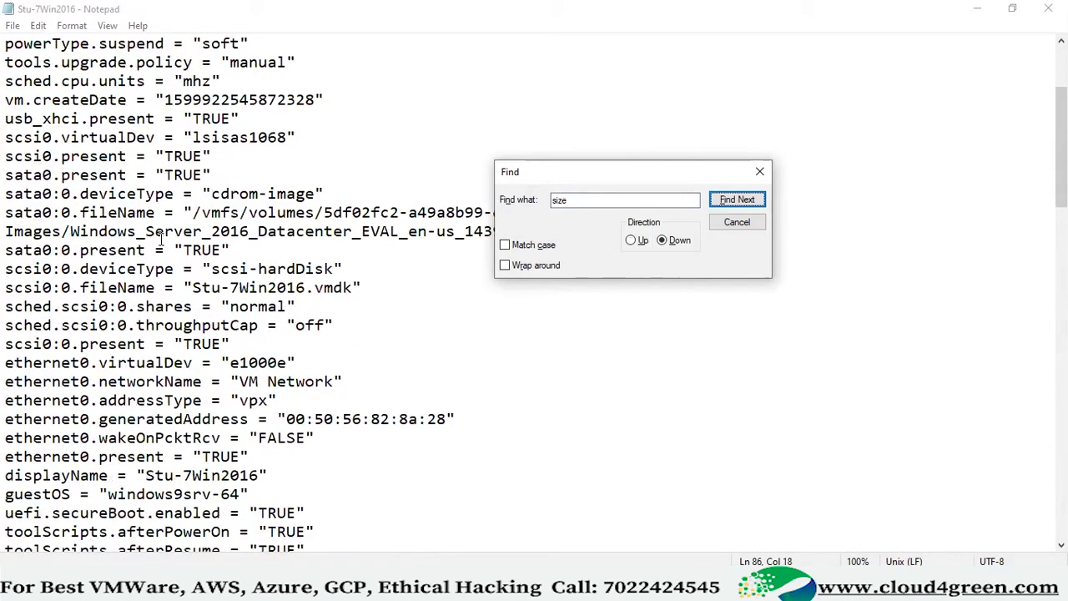
Step: Search the file for "nic" in both the downward and upward directions
{"action": "left_click_drag", "start_coordinate": [596, 202], "coordinate": [480, 180]}
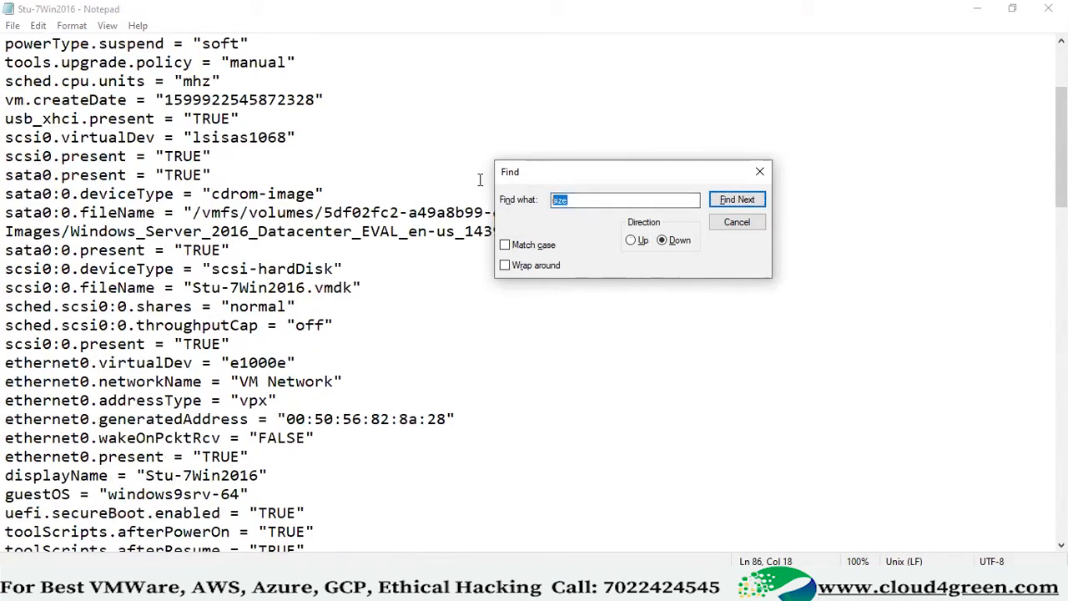
{"action": "type", "text": "nic"}
{"action": "key", "text": "Return"}
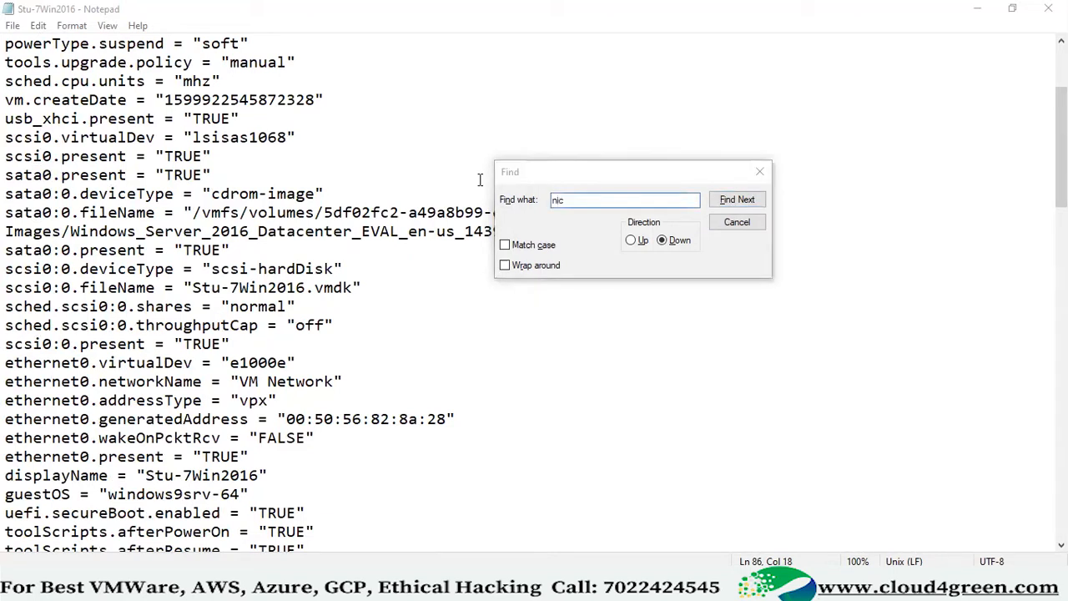
{"action": "key", "text": "Return"}
{"action": "left_click", "coordinate": [633, 240]}
{"action": "left_click", "coordinate": [737, 199]}
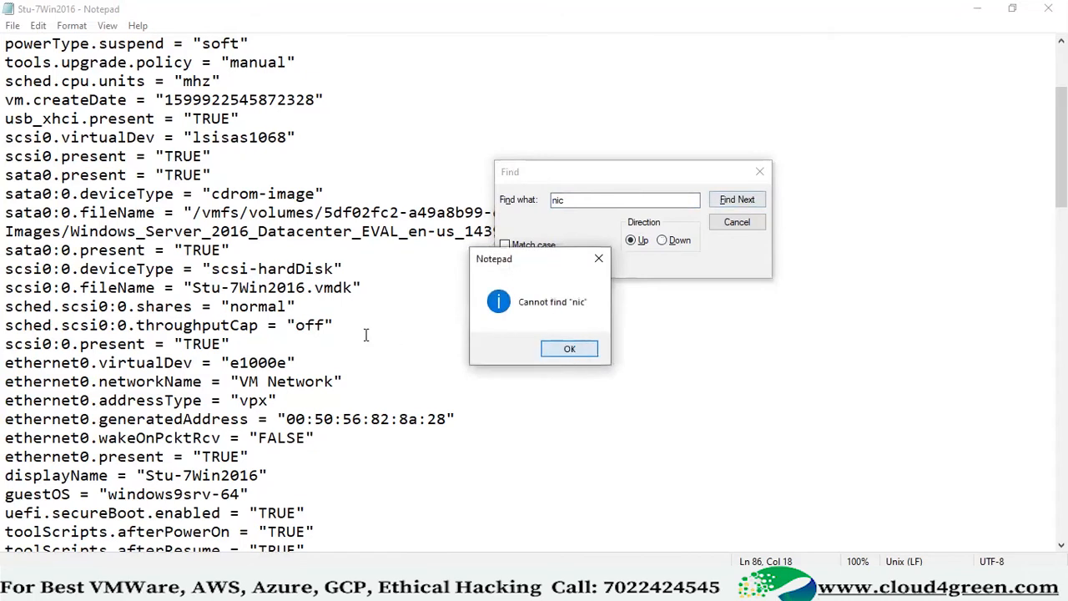
{"action": "left_click", "coordinate": [569, 349]}
Step: Locate the ethernet0 entries and highlight the adapter name and its "VM Network" network name value
{"action": "scroll", "coordinate": [367, 334], "scroll_direction": "down", "scroll_amount": 4}
{"action": "left_click_drag", "start_coordinate": [90, 137], "coordinate": [7, 140]}
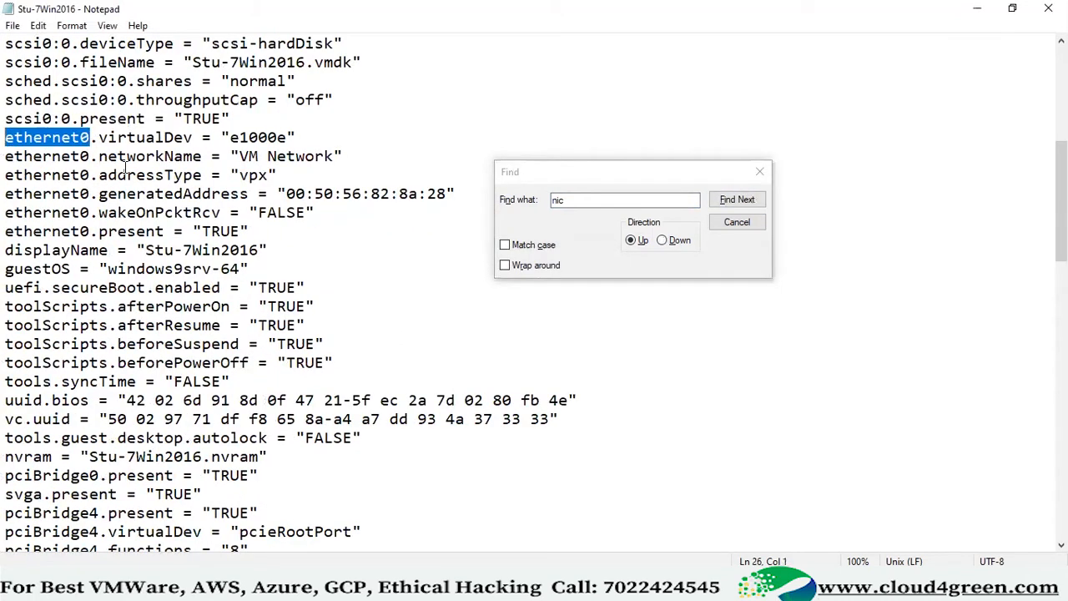
{"action": "left_click_drag", "start_coordinate": [89, 156], "coordinate": [5, 157]}
{"action": "left_click_drag", "start_coordinate": [344, 156], "coordinate": [242, 152]}
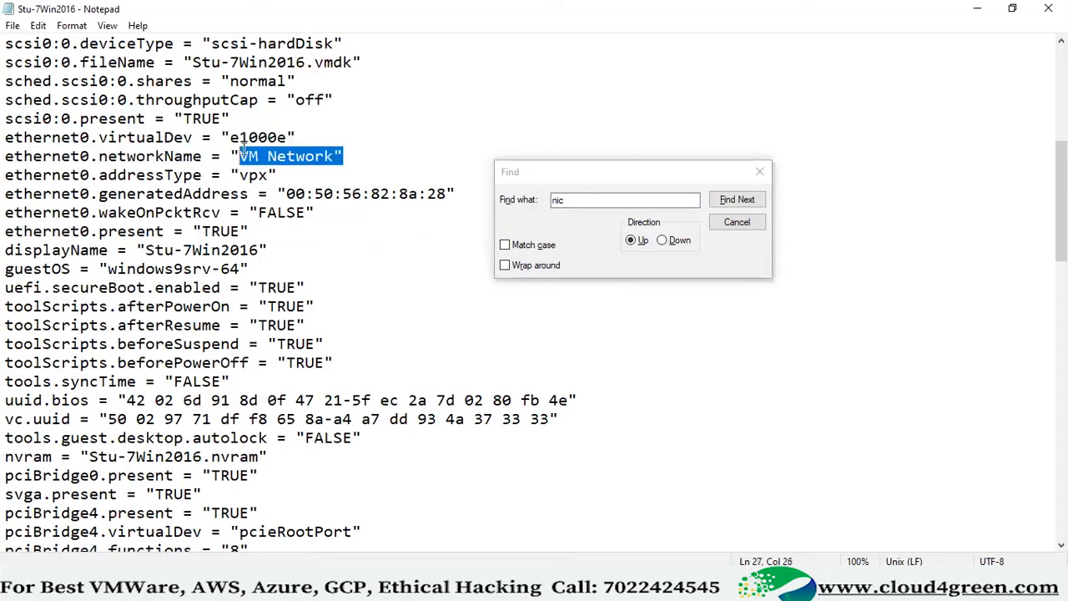
Step: Locate the ethernet1.networkName entry near the end of the file and highlight its "JioNetwork" value
{"action": "scroll", "coordinate": [100, 259], "scroll_direction": "down", "scroll_amount": 16}
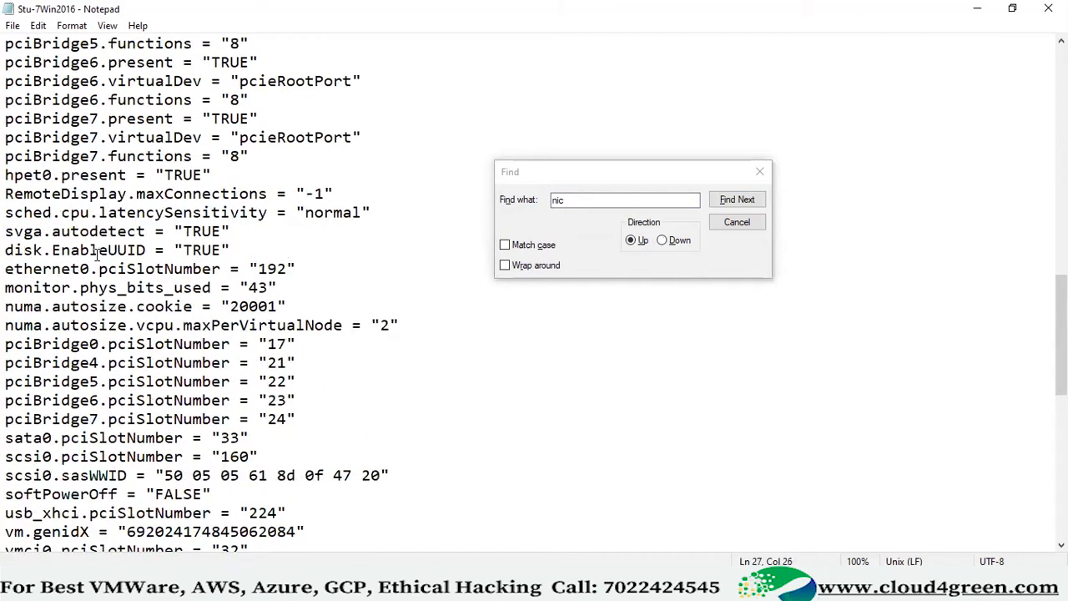
{"action": "scroll", "coordinate": [96, 250], "scroll_direction": "down", "scroll_amount": 5}
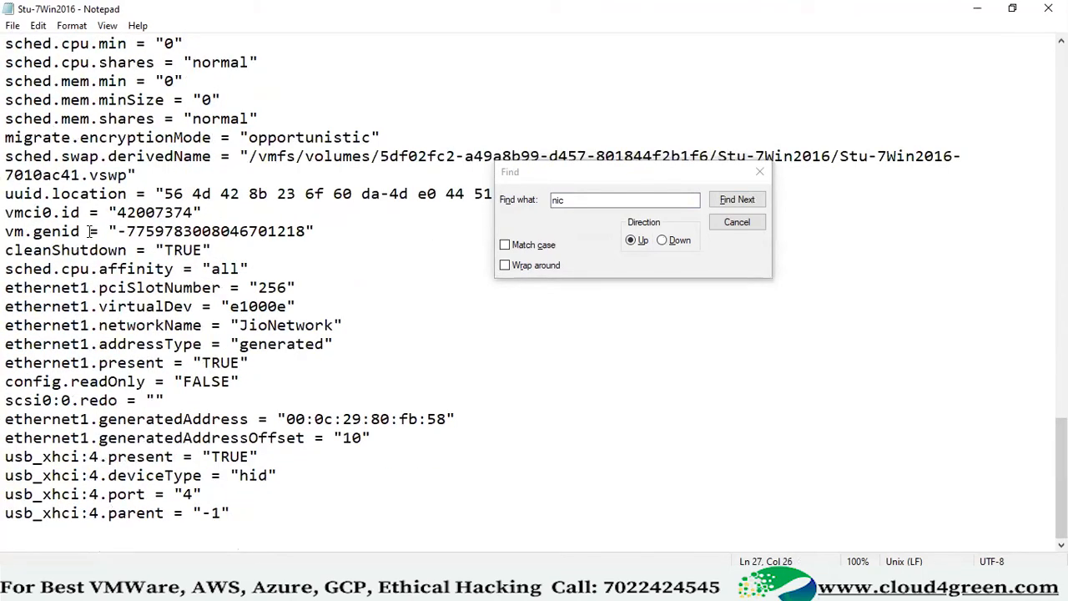
{"action": "left_click", "coordinate": [232, 326]}
{"action": "left_click_drag", "start_coordinate": [232, 325], "coordinate": [342, 325]}
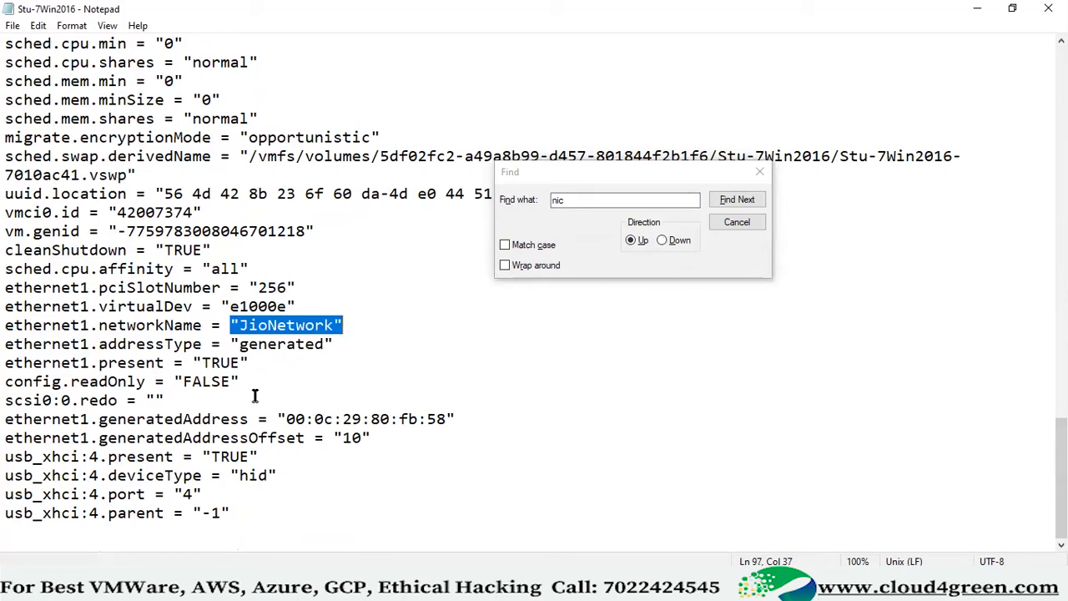
Step: Close the search dialog and the configuration file, and leave the datastore browser in the ESXi web client
{"action": "left_click", "coordinate": [754, 177]}
{"action": "left_click", "coordinate": [1048, 8]}
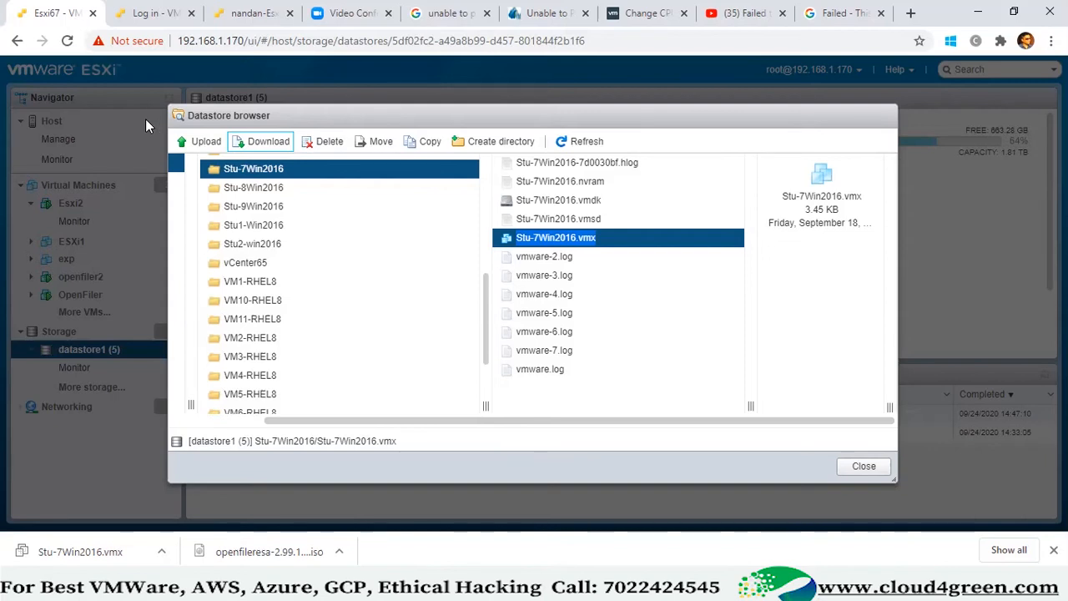
{"action": "left_click", "coordinate": [859, 466]}
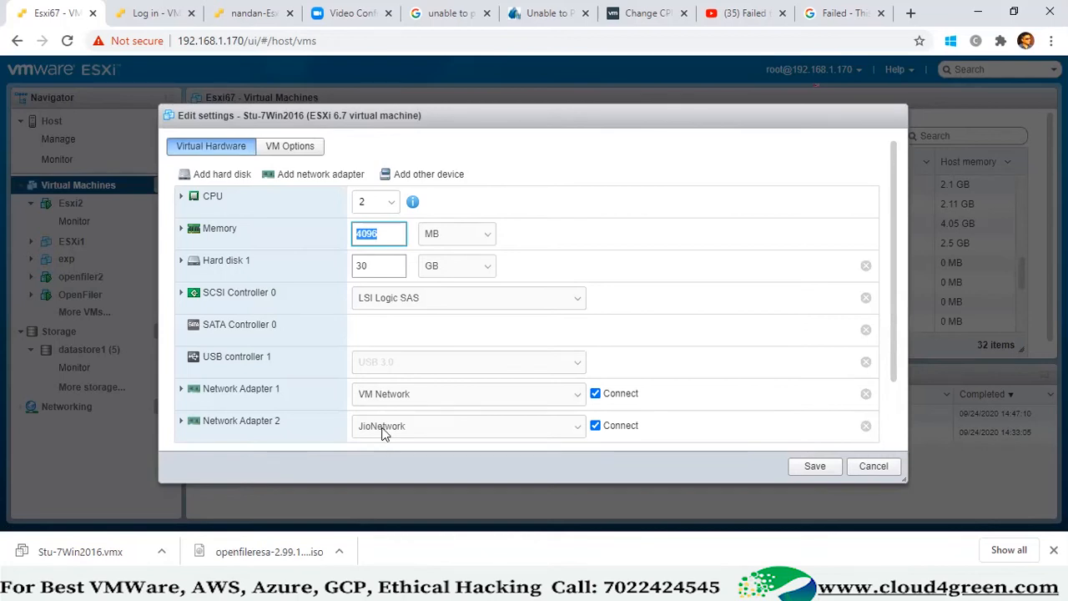
Step: Examine the Stu-7Win2016 virtual hardware settings, including the expanded Hard disk 1 details and controller location, and leave without saving
{"action": "scroll", "coordinate": [389, 422], "scroll_direction": "down", "scroll_amount": 2}
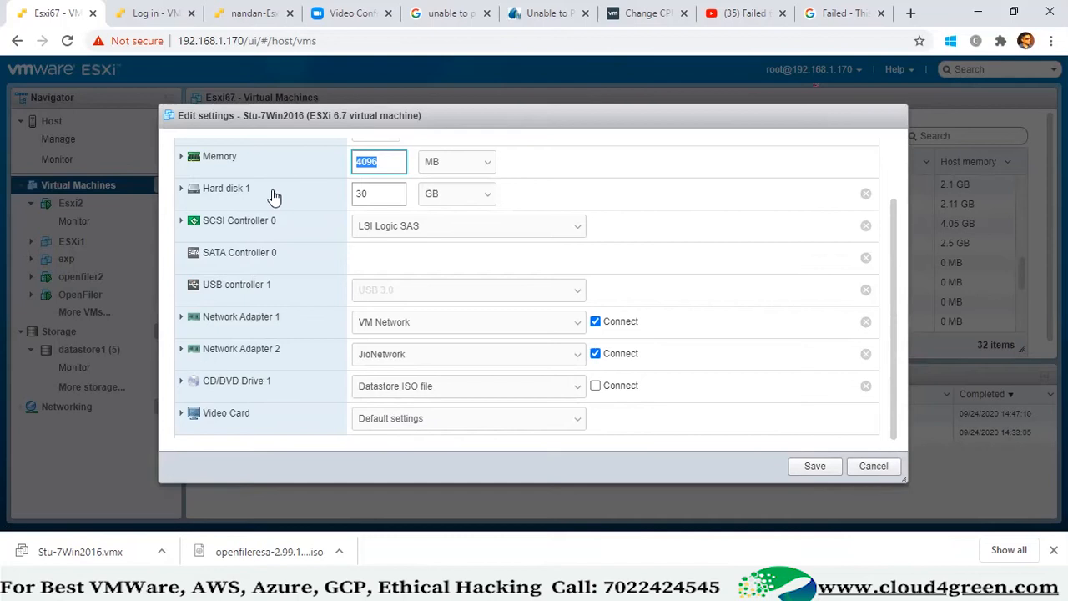
{"action": "left_click", "coordinate": [182, 191]}
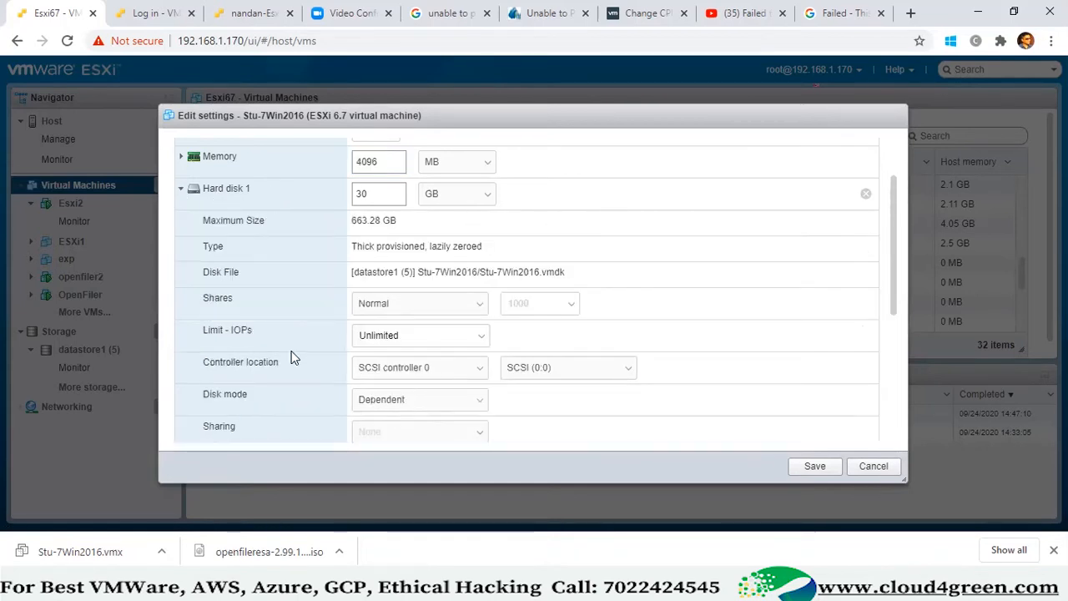
{"action": "scroll", "coordinate": [291, 354], "scroll_direction": "down", "scroll_amount": 2}
{"action": "scroll", "coordinate": [292, 354], "scroll_direction": "up", "scroll_amount": 2}
{"action": "scroll", "coordinate": [300, 298], "scroll_direction": "down", "scroll_amount": 1}
{"action": "scroll", "coordinate": [424, 297], "scroll_direction": "down", "scroll_amount": 2}
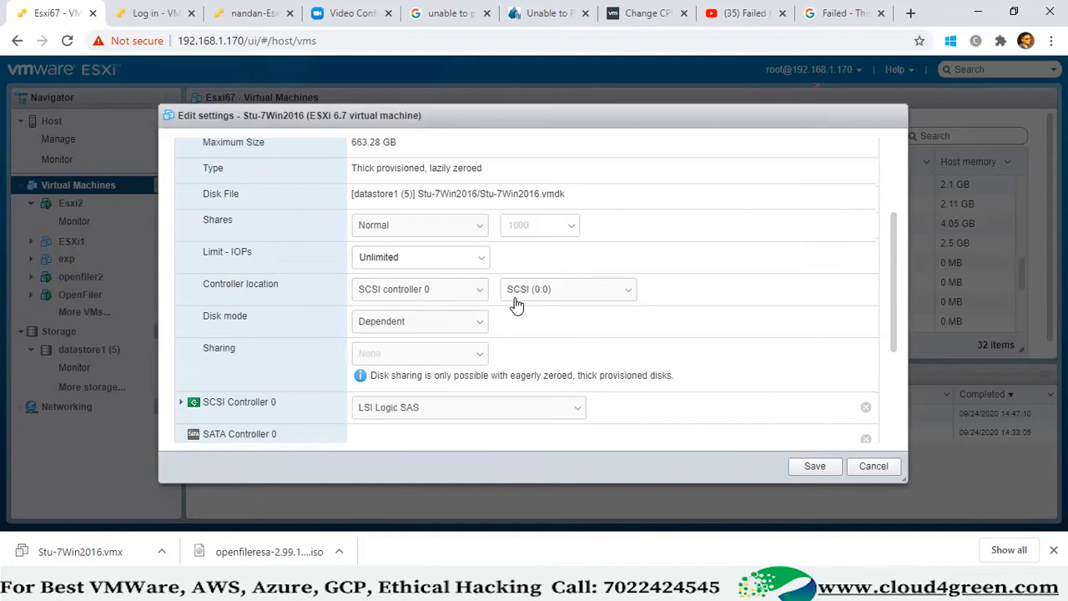
{"action": "key", "text": "Escape"}
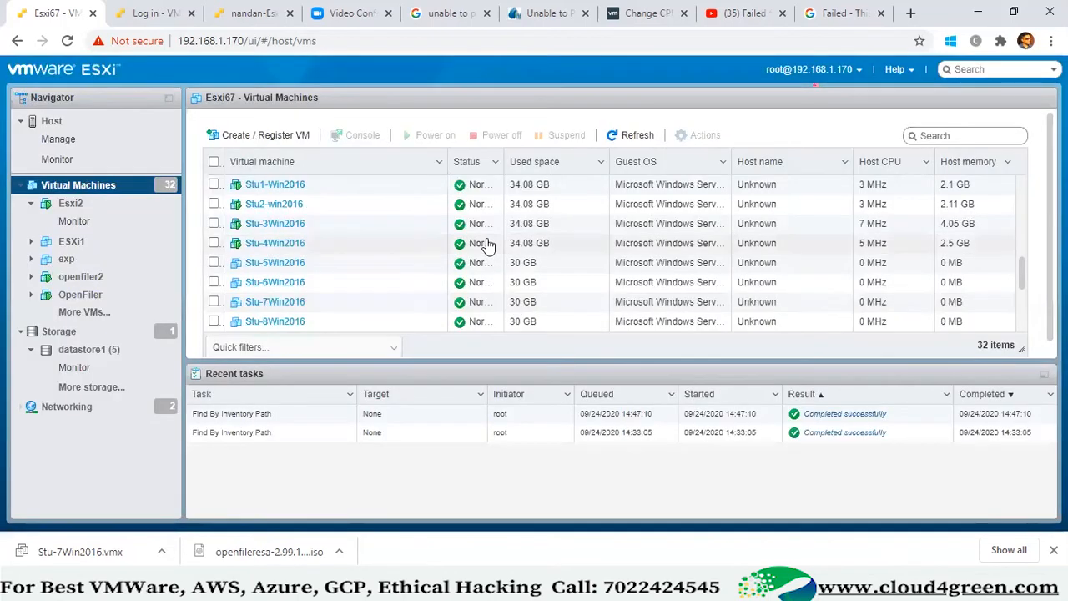